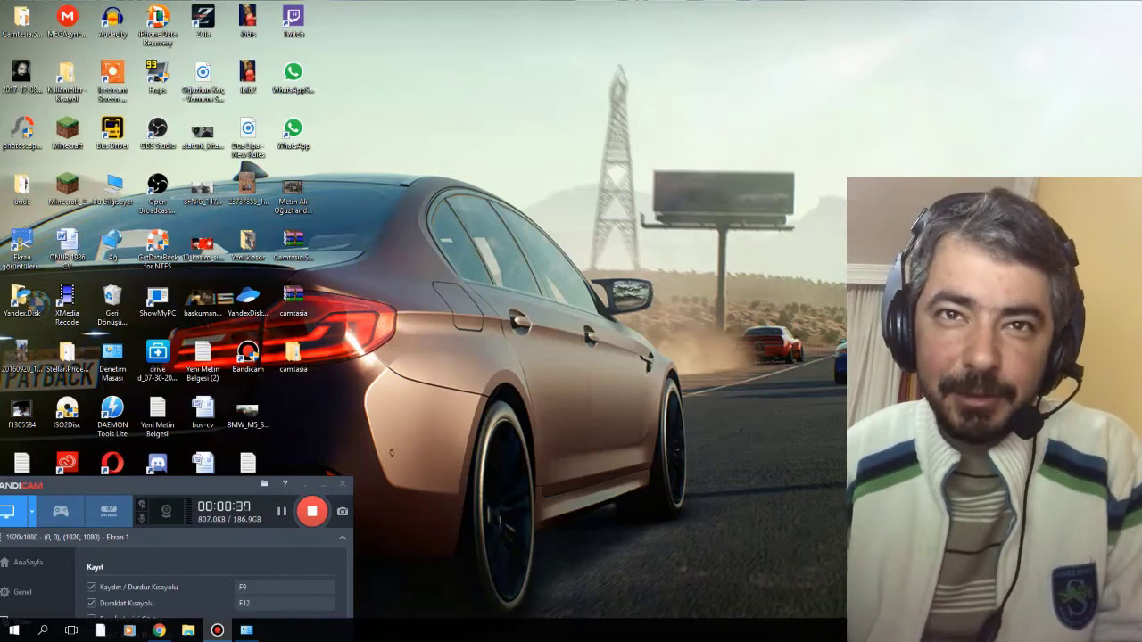
- Install Camtasia with the camtasia installer from the Camtasia.Studio.9.1.1 folder, accepting the license terms and finishing the setup
double_click(293, 357)
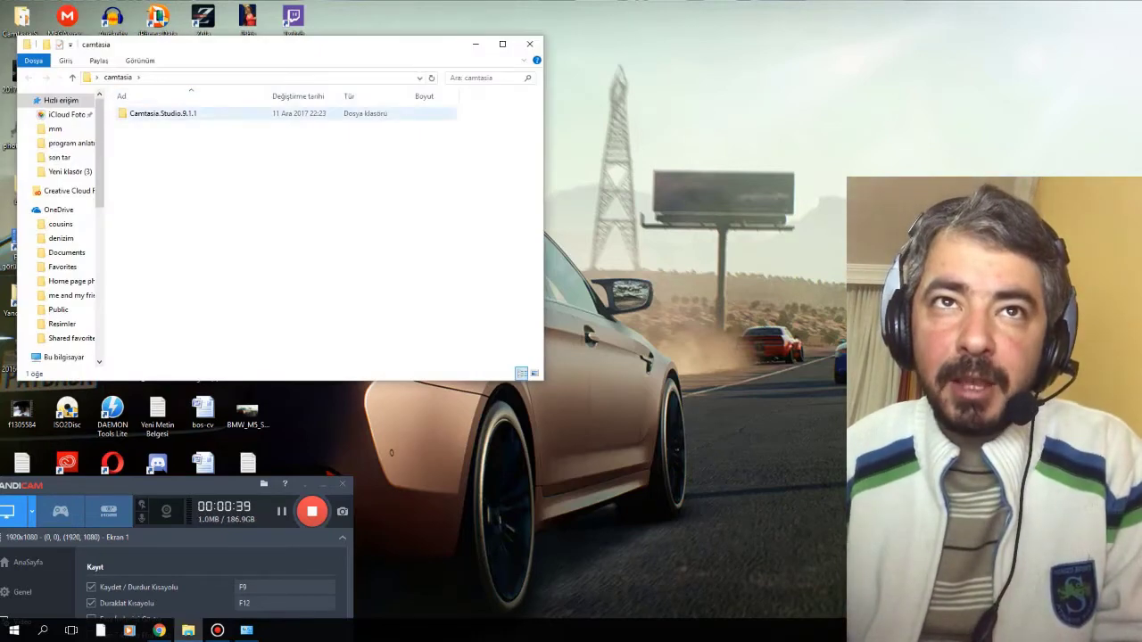
double_click(164, 114)
double_click(143, 113)
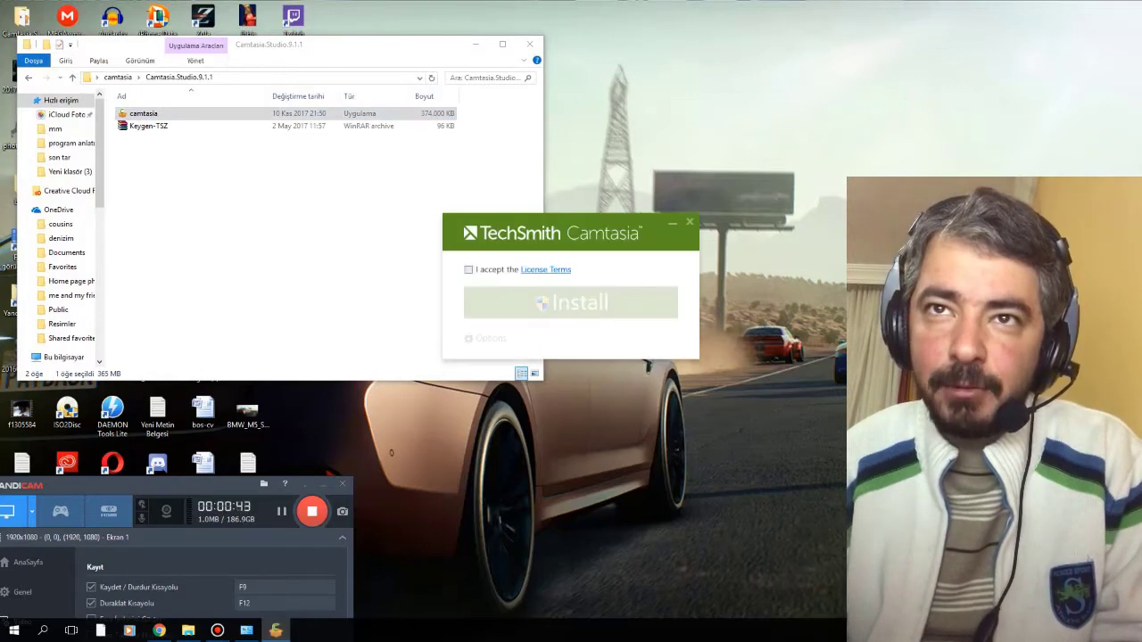
click(468, 269)
click(570, 302)
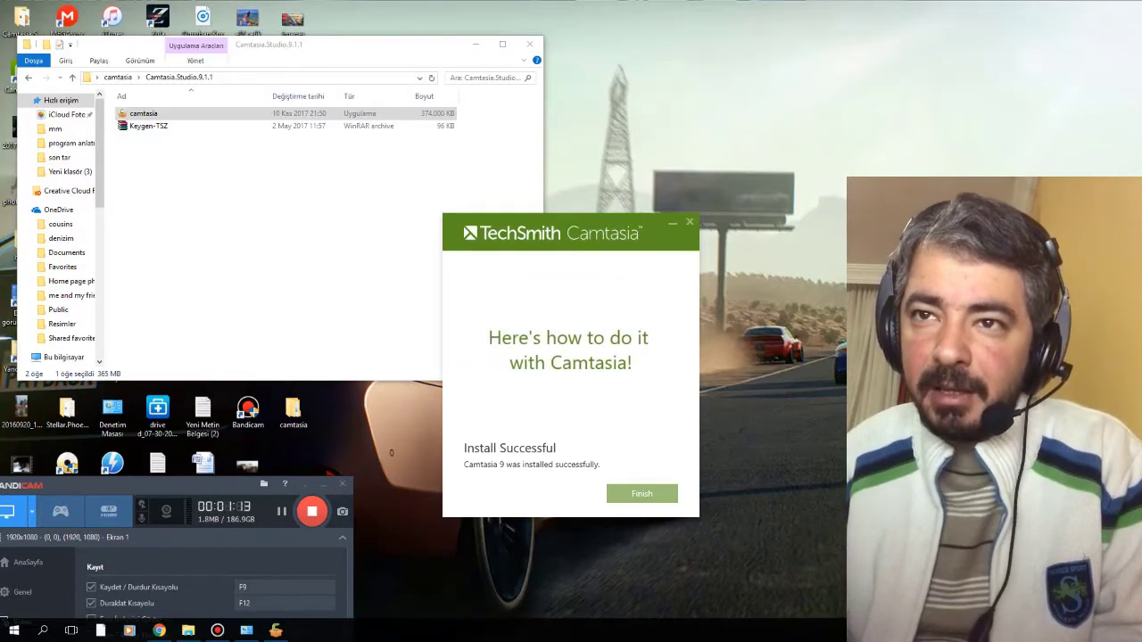
click(641, 493)
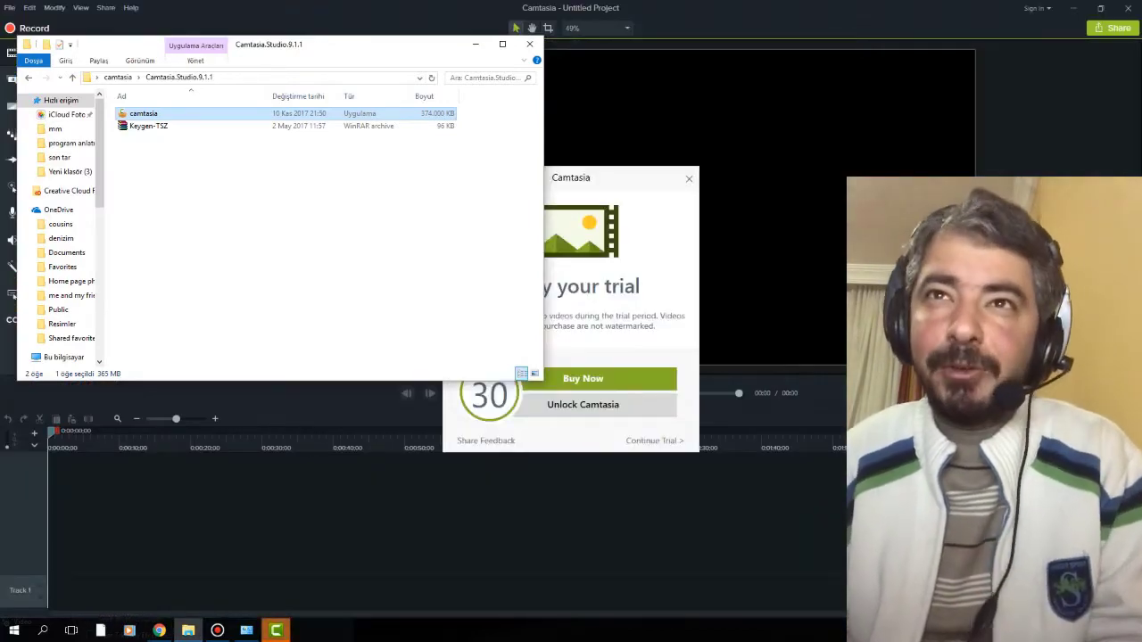
- Minimize the folder window, pause the Getting-Started project's playback and create a new project
click(475, 44)
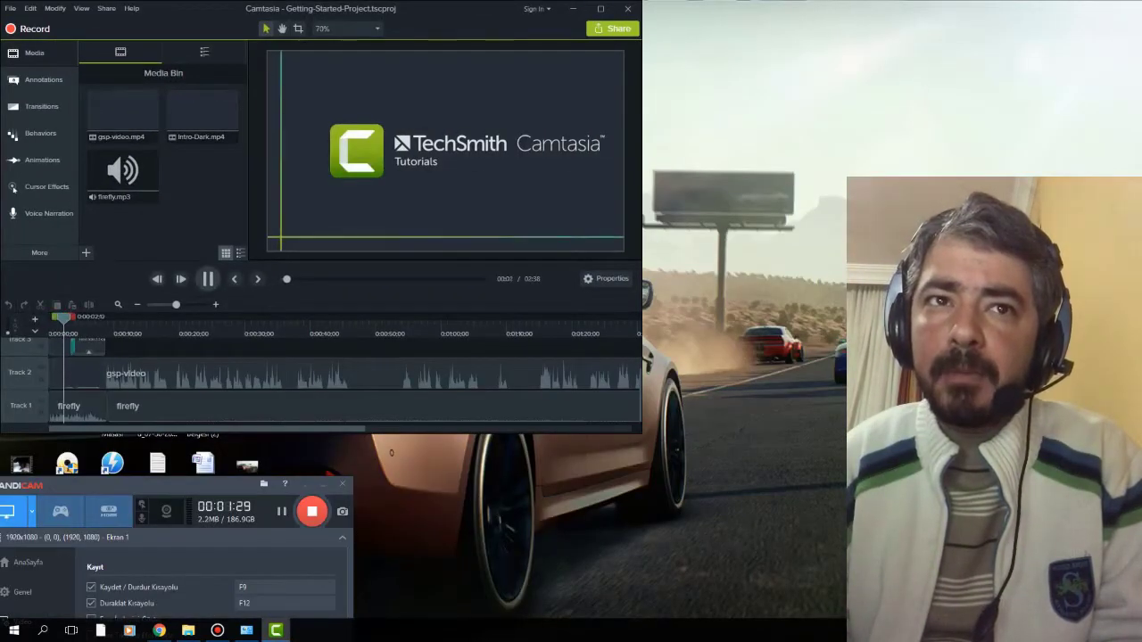
key(space)
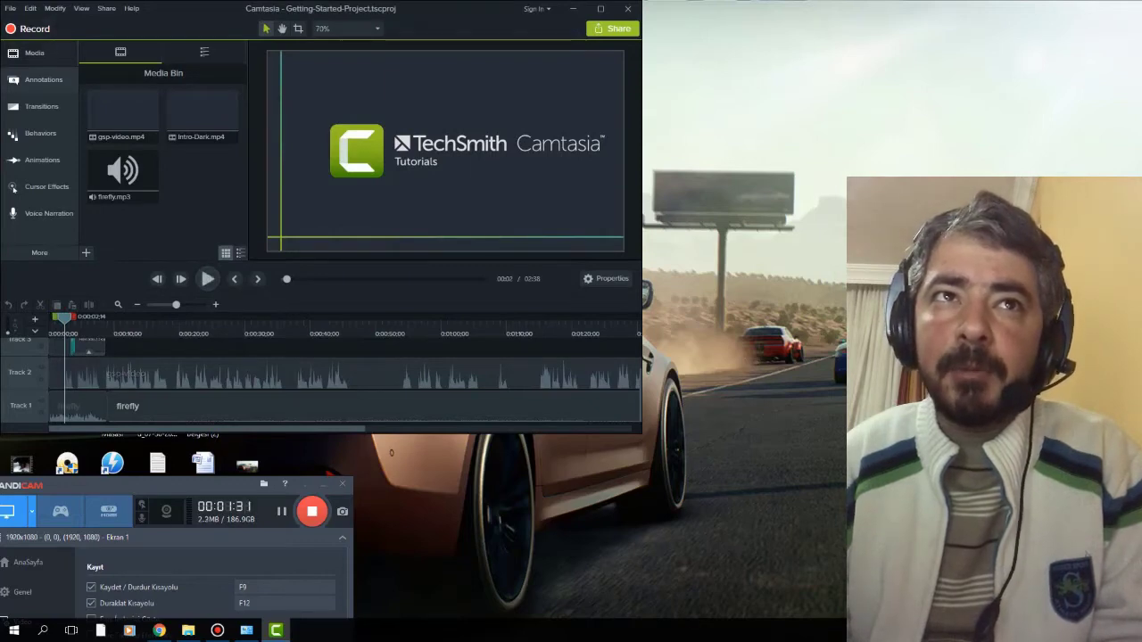
click(11, 8)
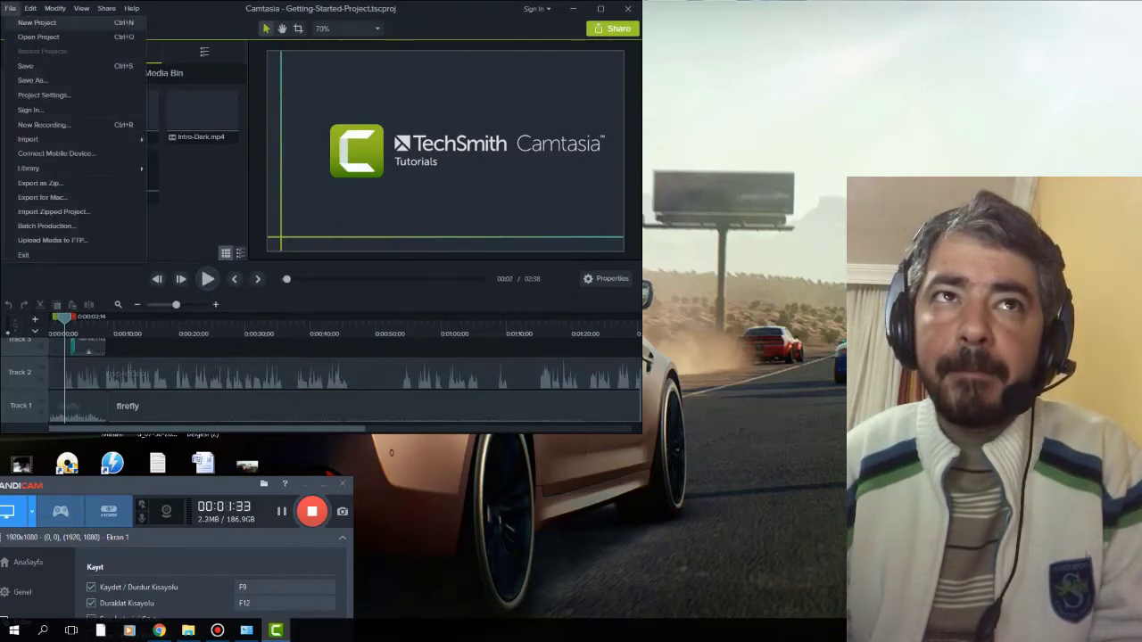
click(36, 23)
- Import the video file from the desktop into the Media Bin and place it at the start of Track 2
drag(396, 8, 681, 53)
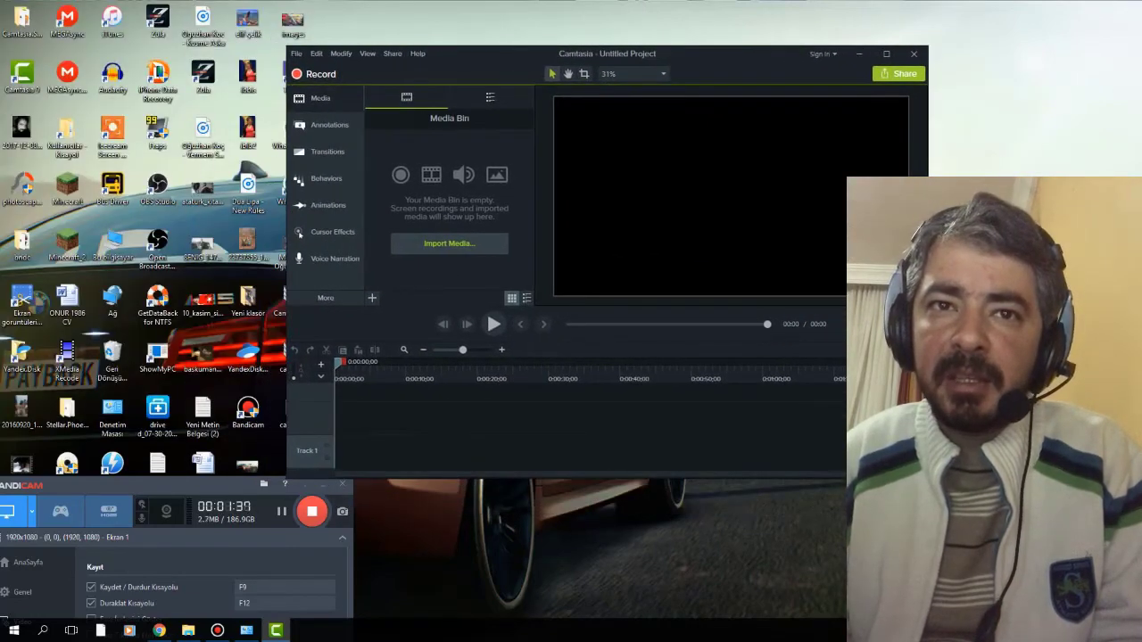
drag(223, 484, 112, 233)
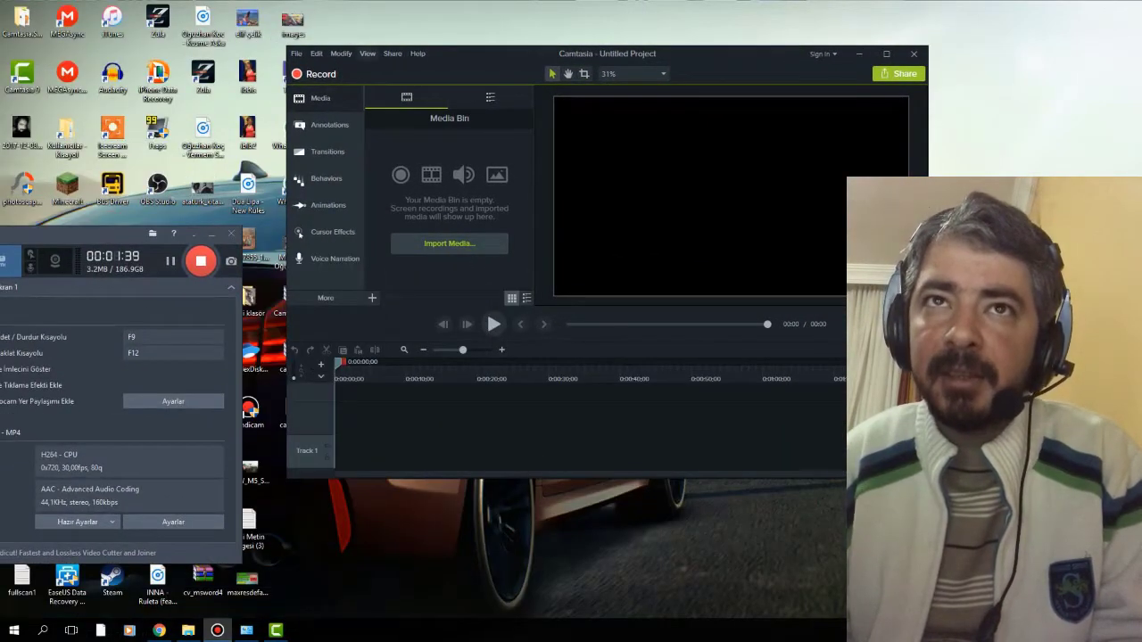
drag(437, 54, 485, 54)
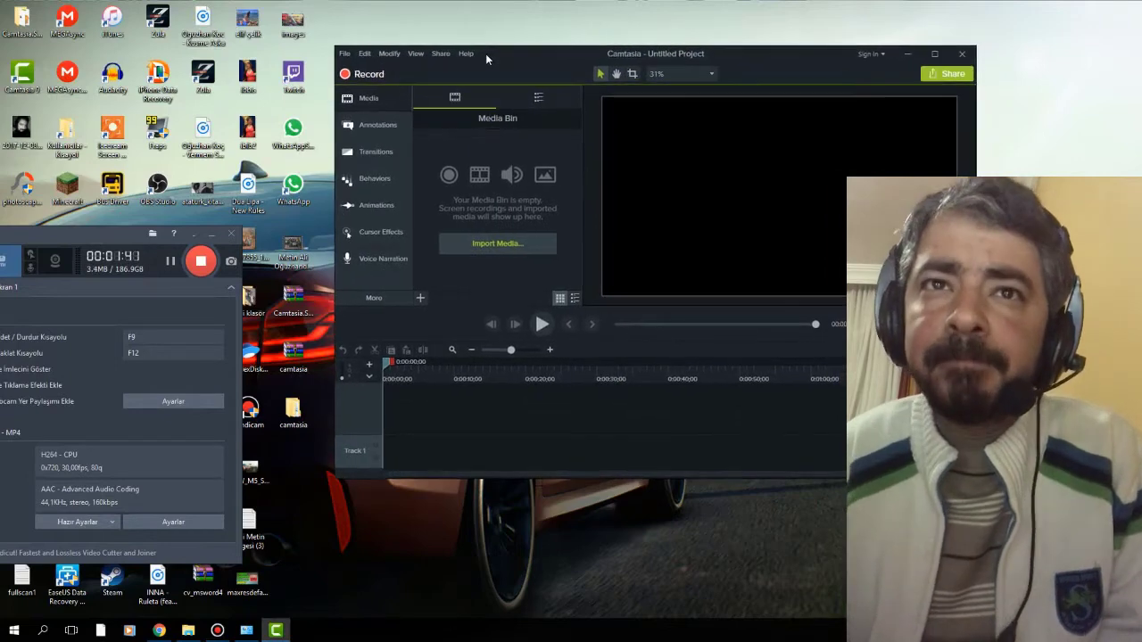
drag(292, 250, 481, 196)
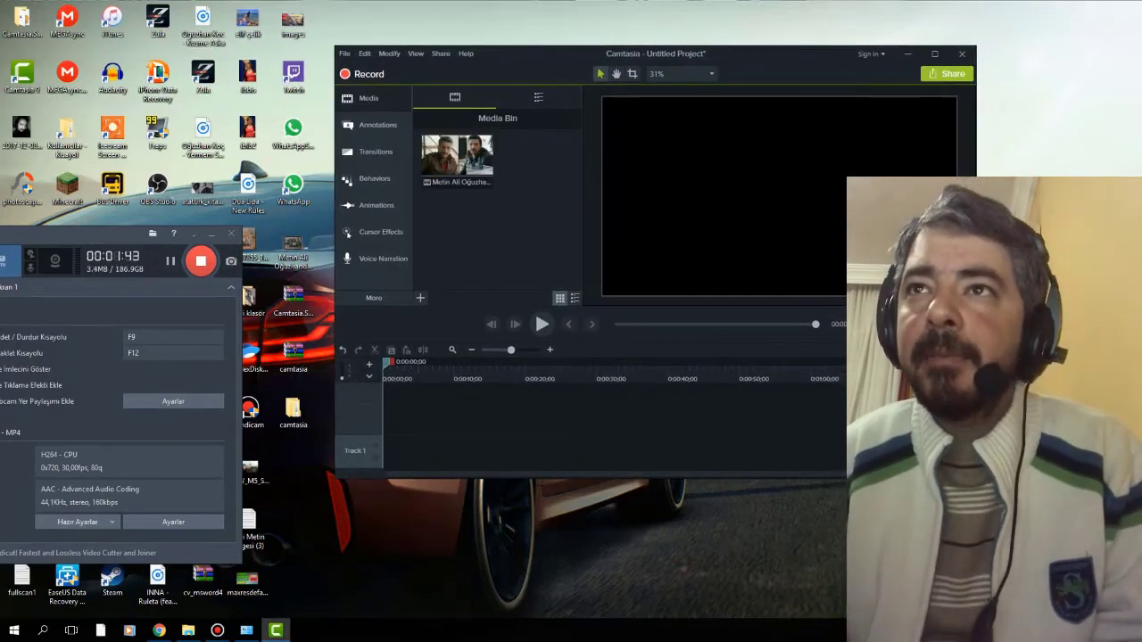
drag(486, 54, 373, 58)
drag(344, 166, 304, 424)
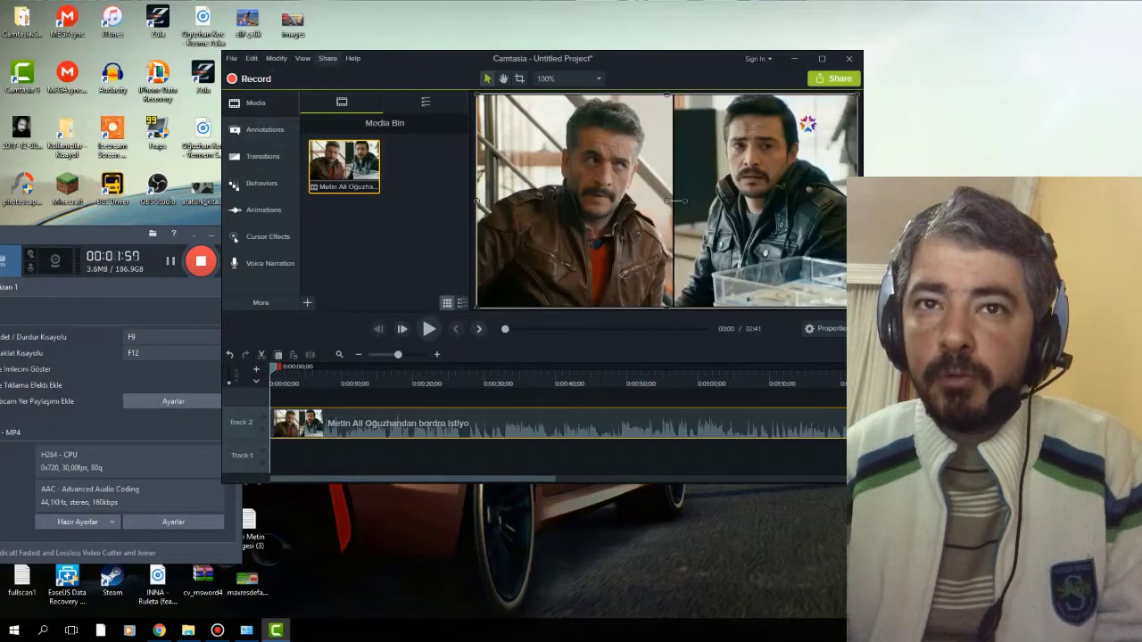
- View the voice narration and cursor effect options, and zoom the clip to 127% with Zoom-n-Pan
click(270, 264)
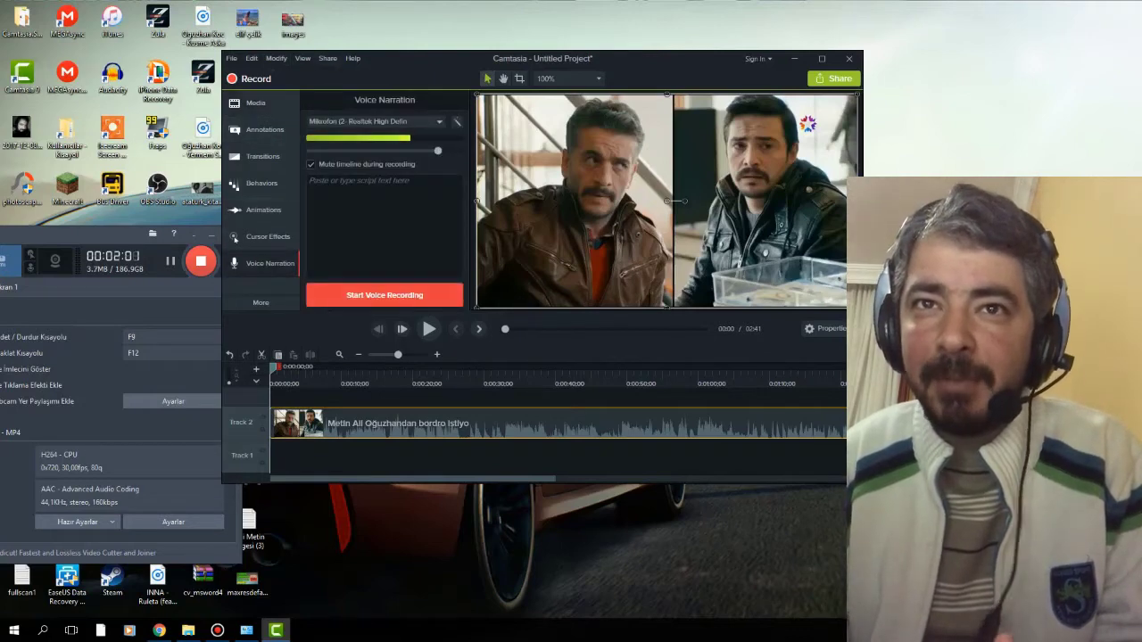
click(259, 236)
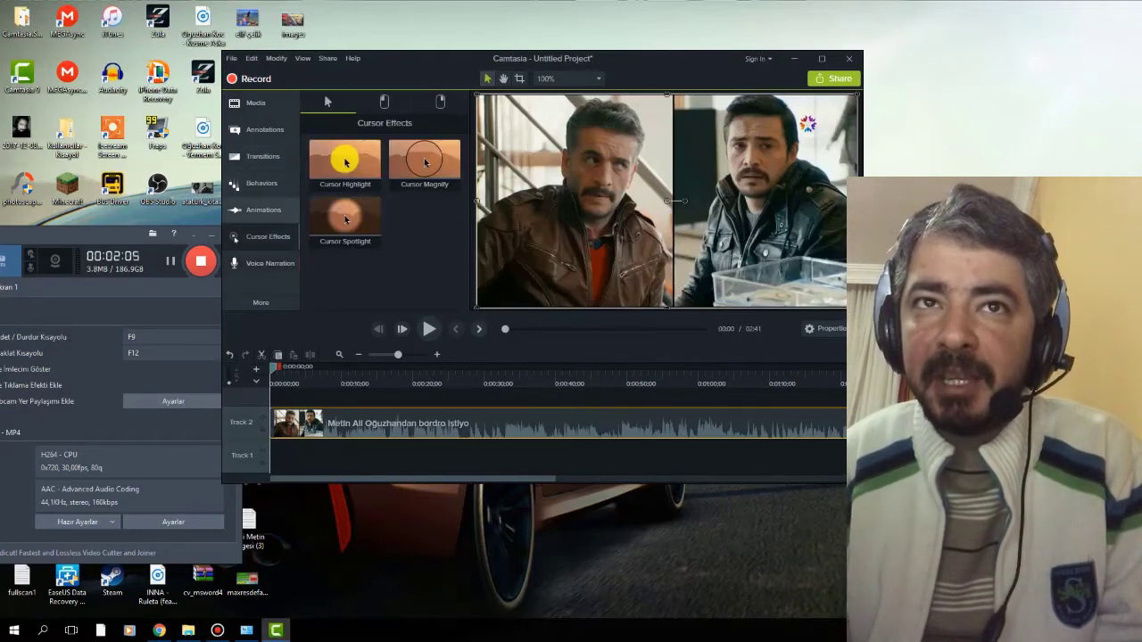
click(258, 209)
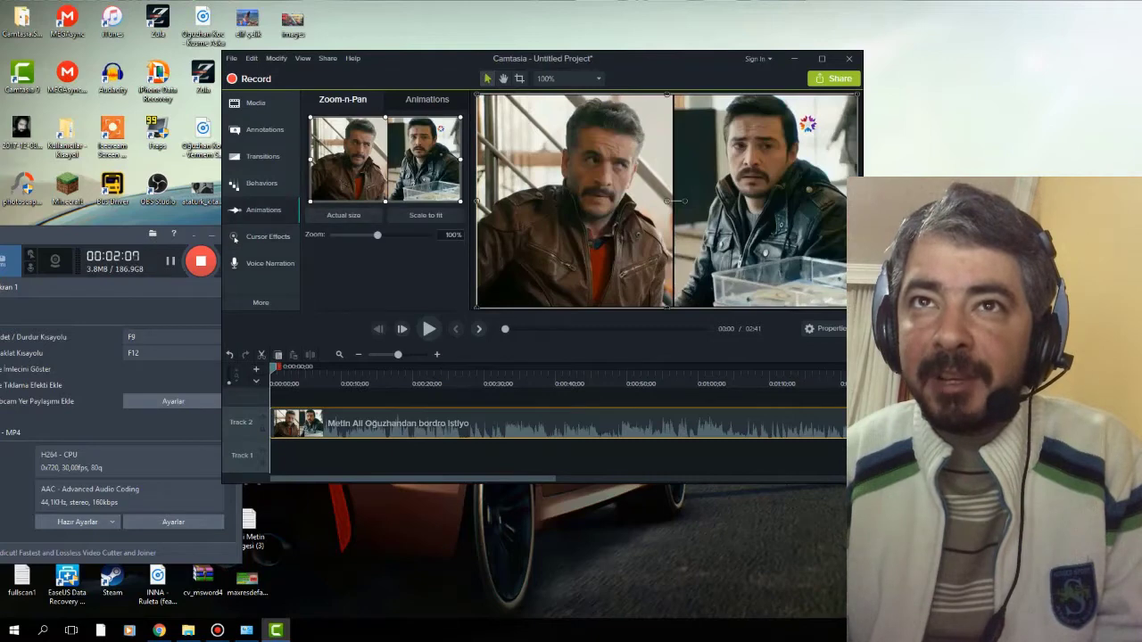
drag(461, 116, 430, 136)
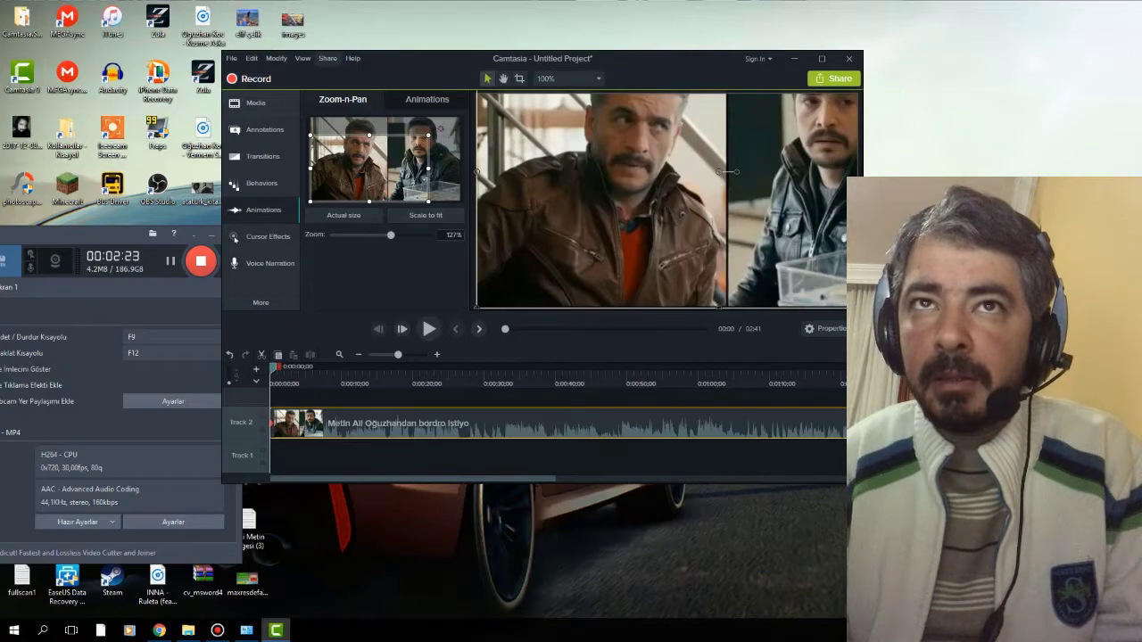
- Examine the production presets for a watermarked local file export, cancel the Production Wizard and close the project
click(328, 58)
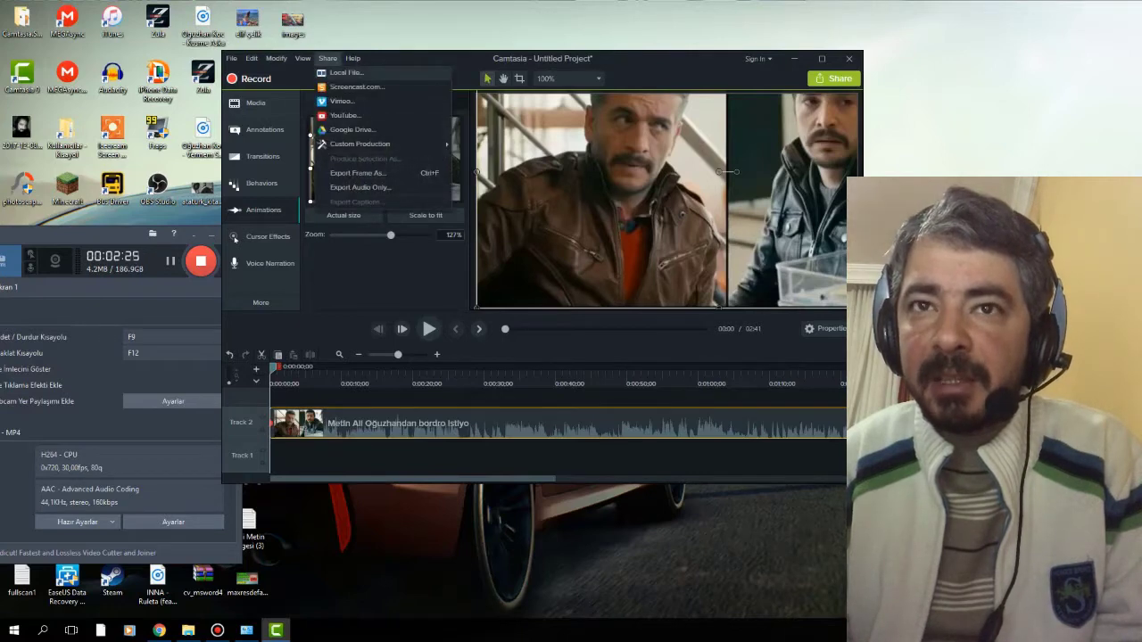
click(346, 72)
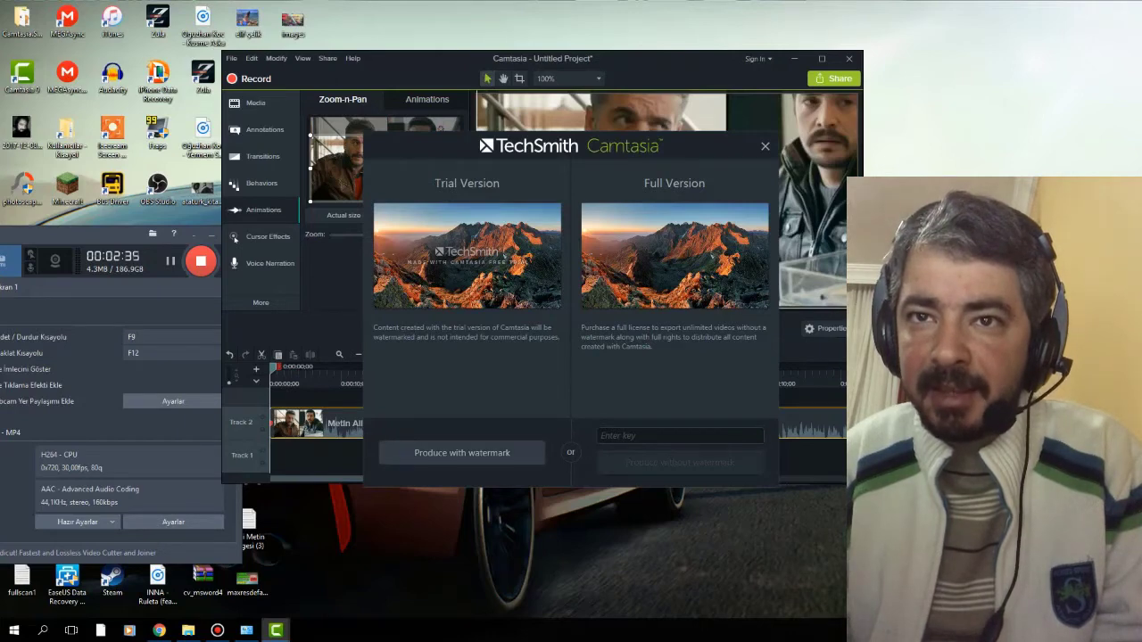
click(462, 452)
click(578, 167)
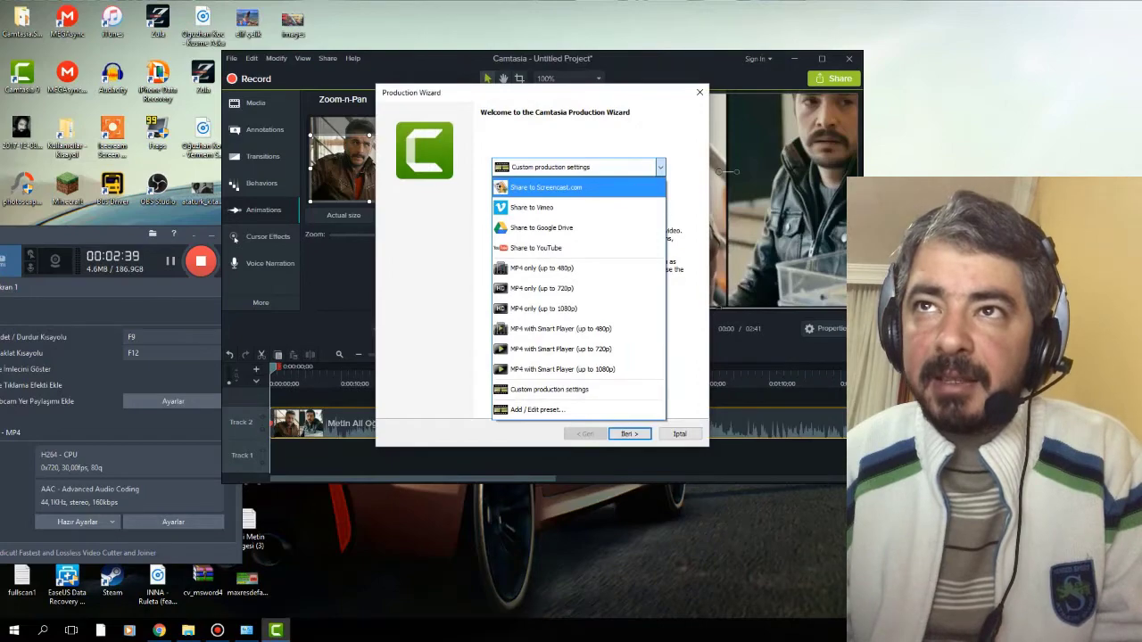
key(Escape)
key(Escape)
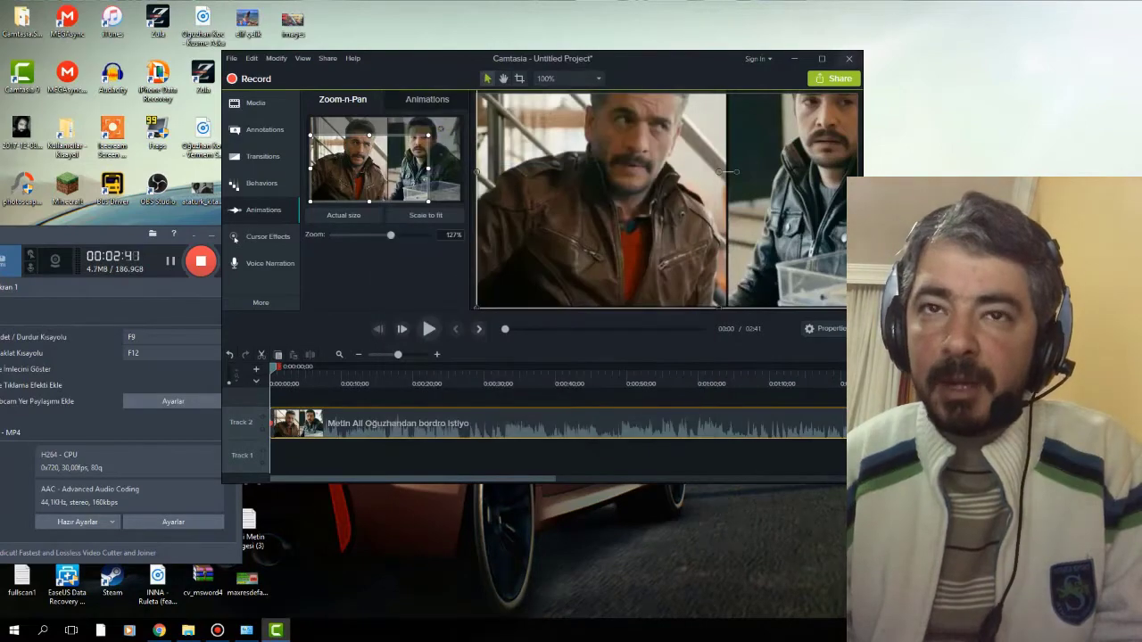
click(848, 58)
click(604, 359)
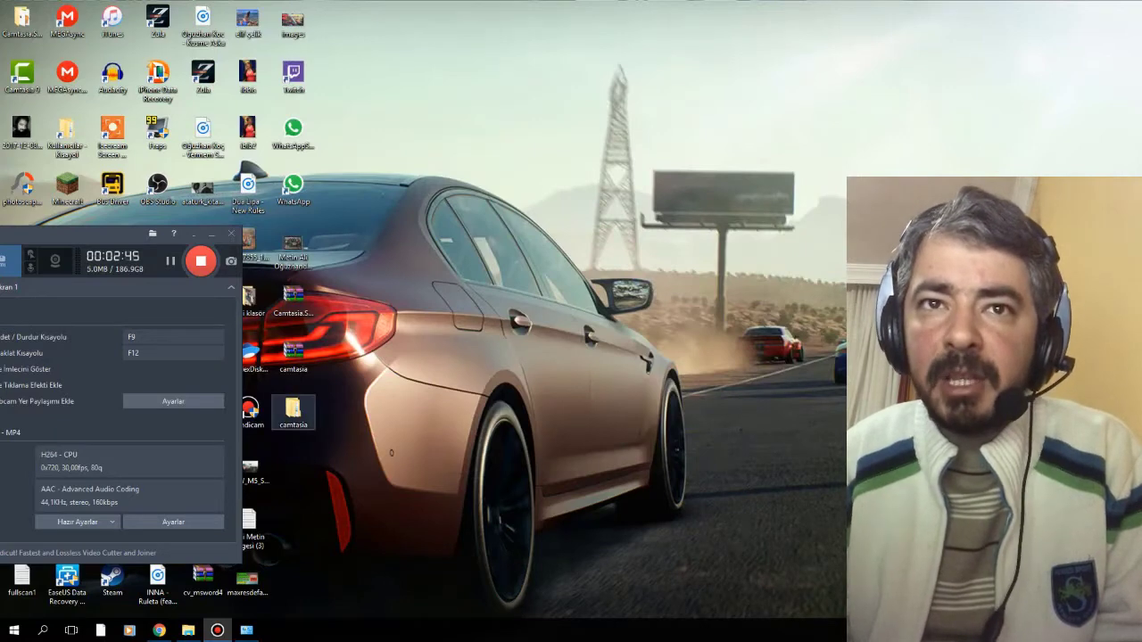
- Extract the Keygen-TSZ archive in the Camtasia.Studio.9.1.1 folder into its own Keygen-TSZ folder
double_click(293, 412)
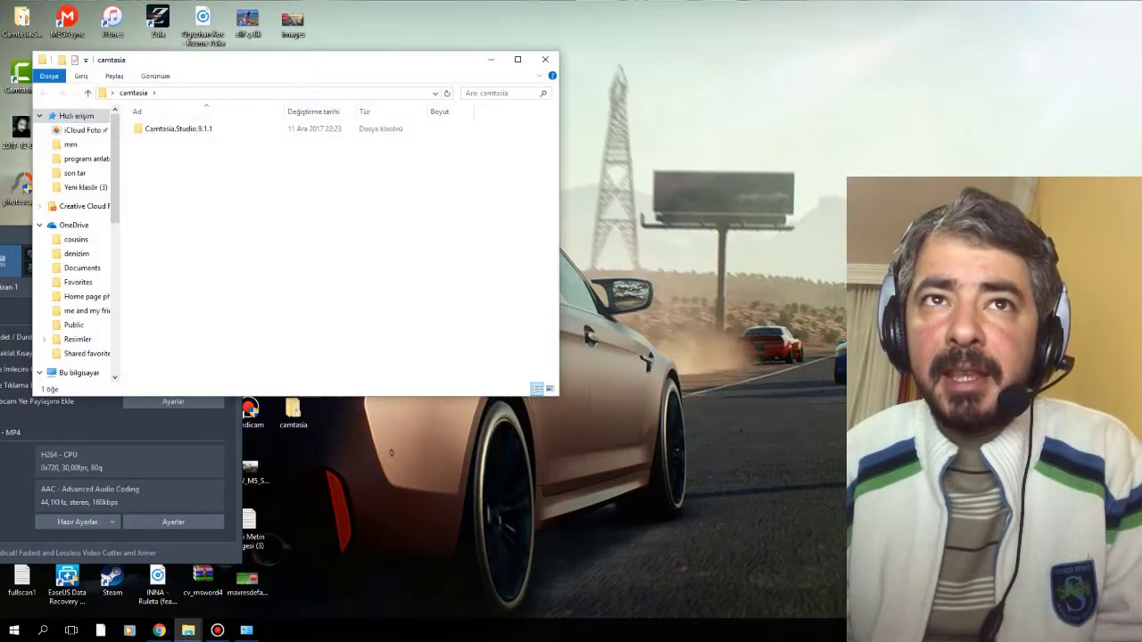
right_click(164, 143)
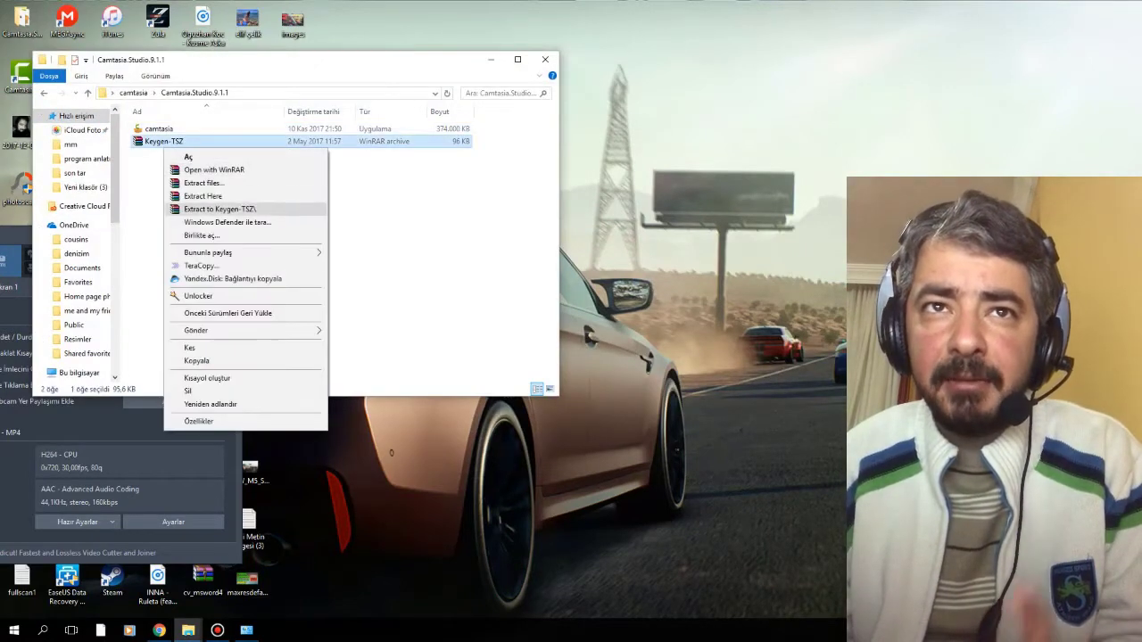
click(219, 208)
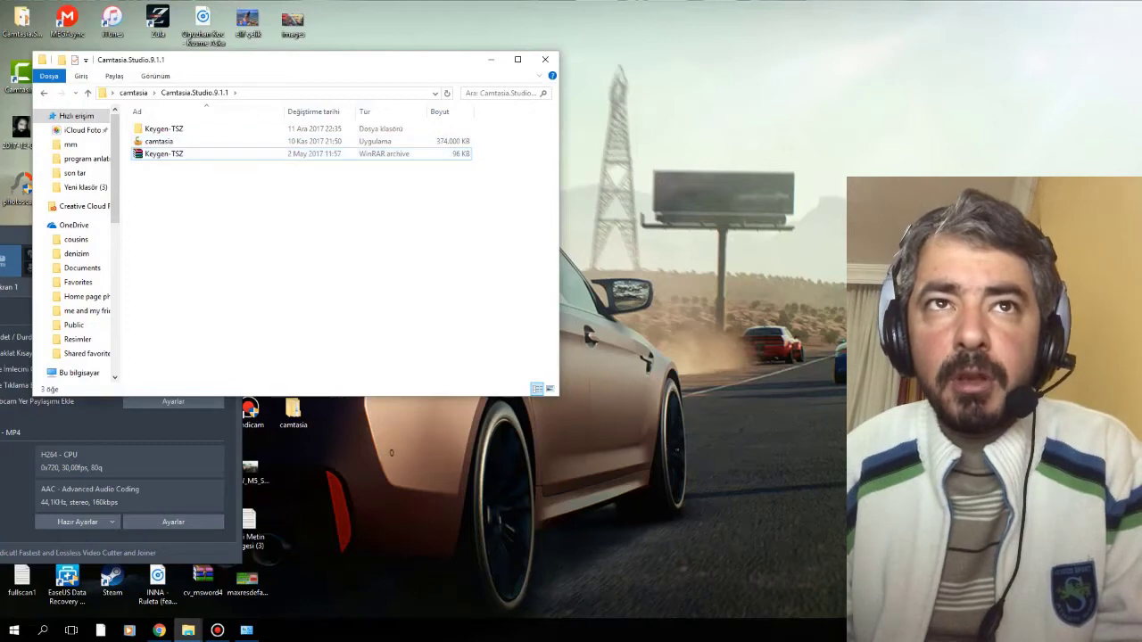
- Run the Keygen application from the extracted Keygen-TSZ folder as administrator
double_click(163, 129)
click(156, 141)
right_click(164, 143)
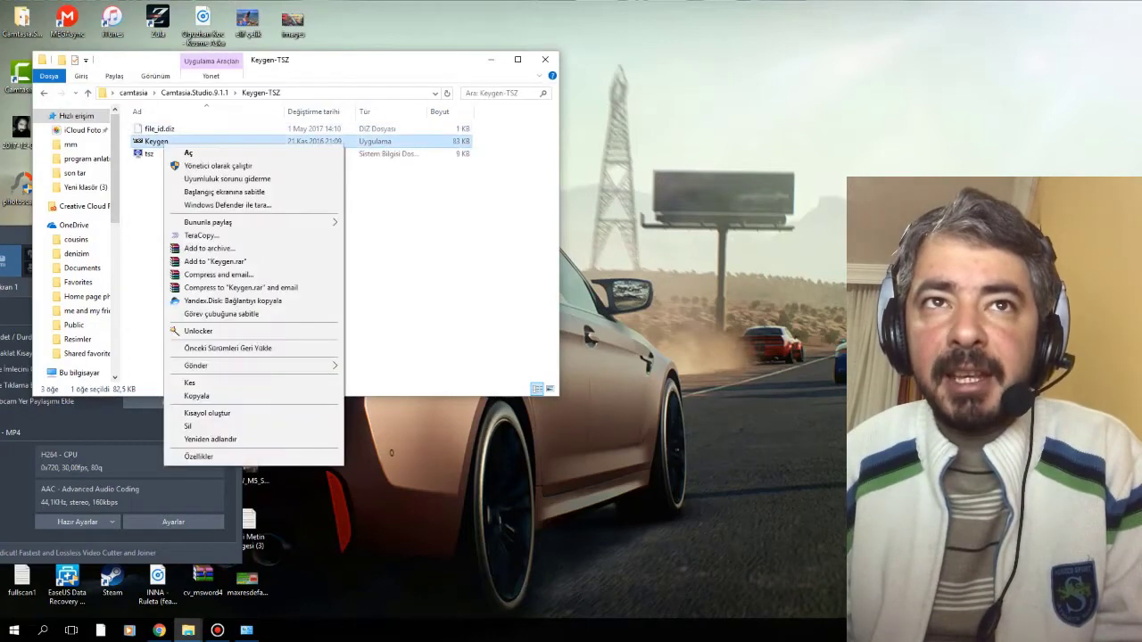
click(215, 166)
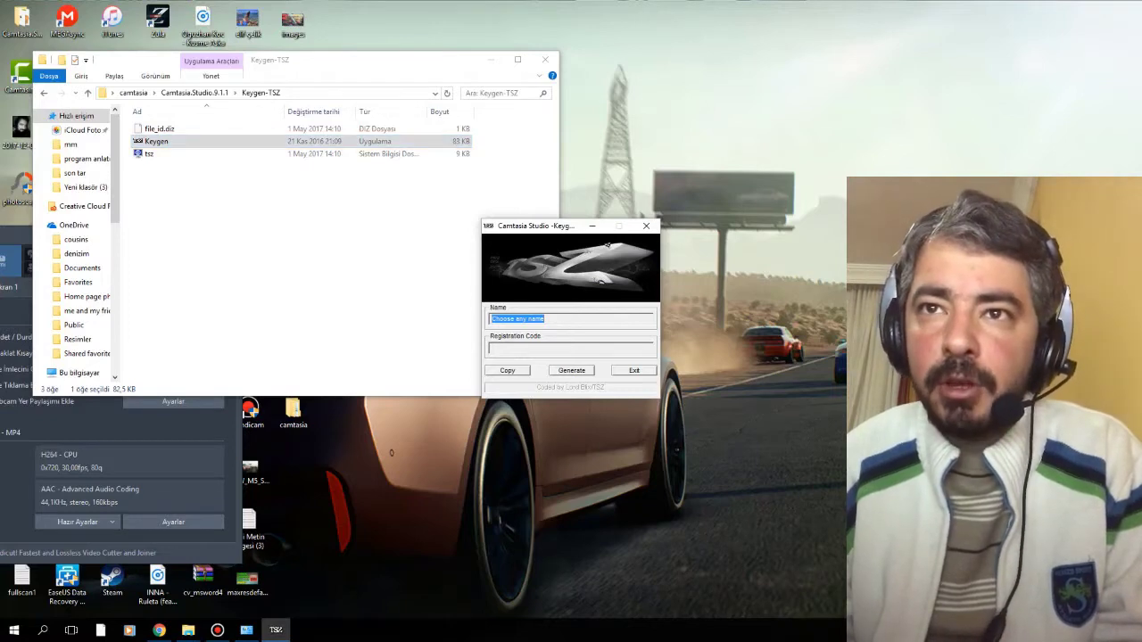
- Generate a registration code and copy it to the clipboard, closing the folder window and the generator
click(571, 370)
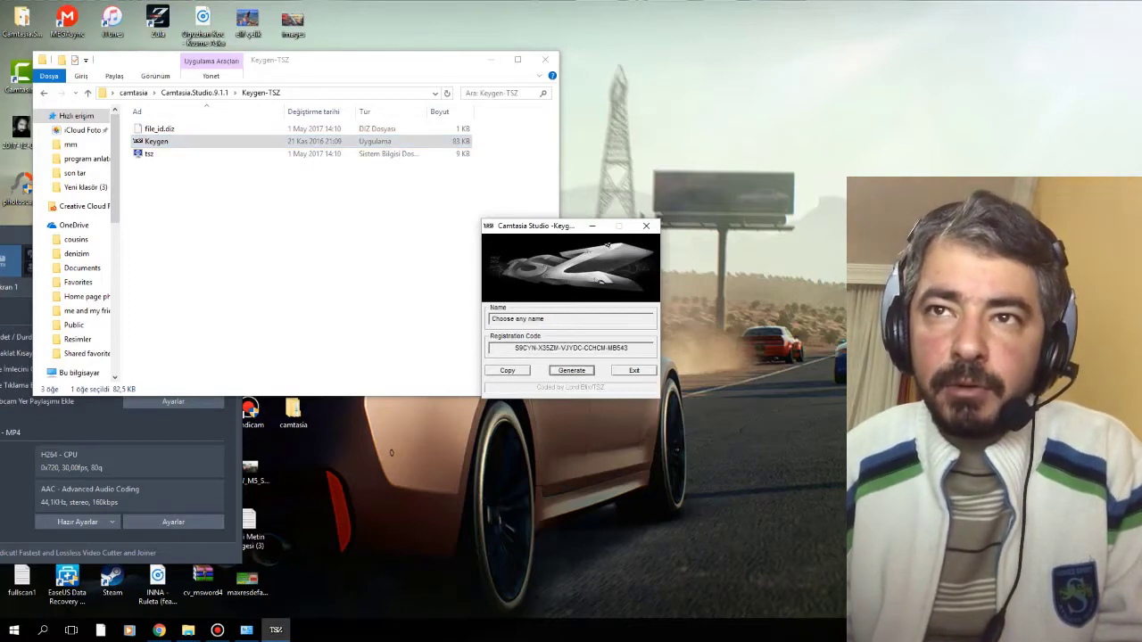
double_click(571, 348)
right_click(571, 348)
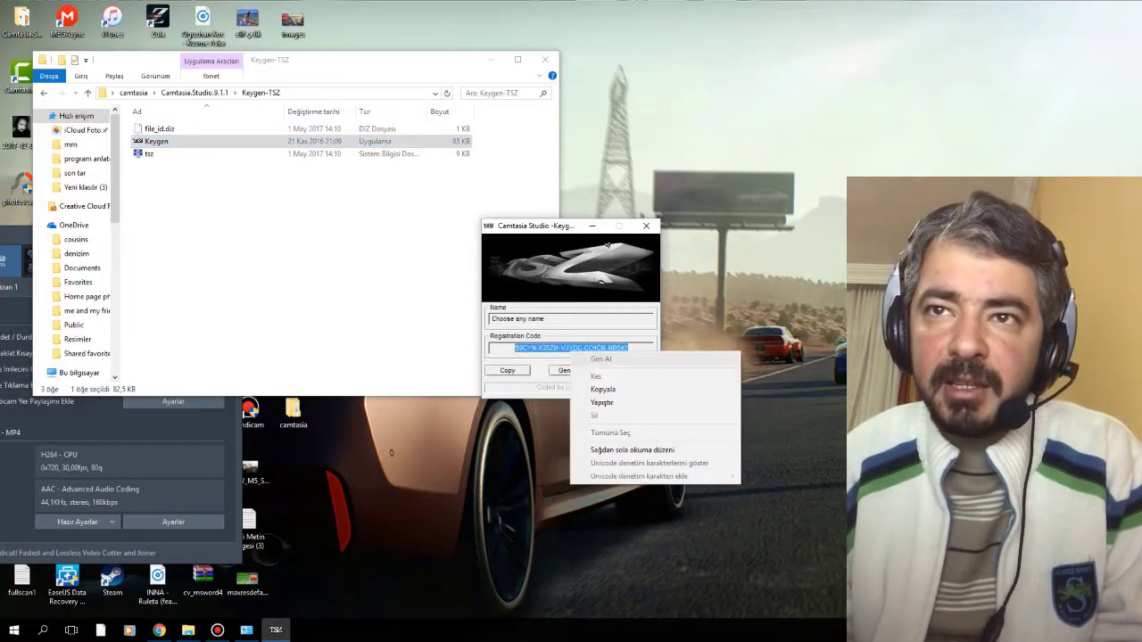
click(596, 390)
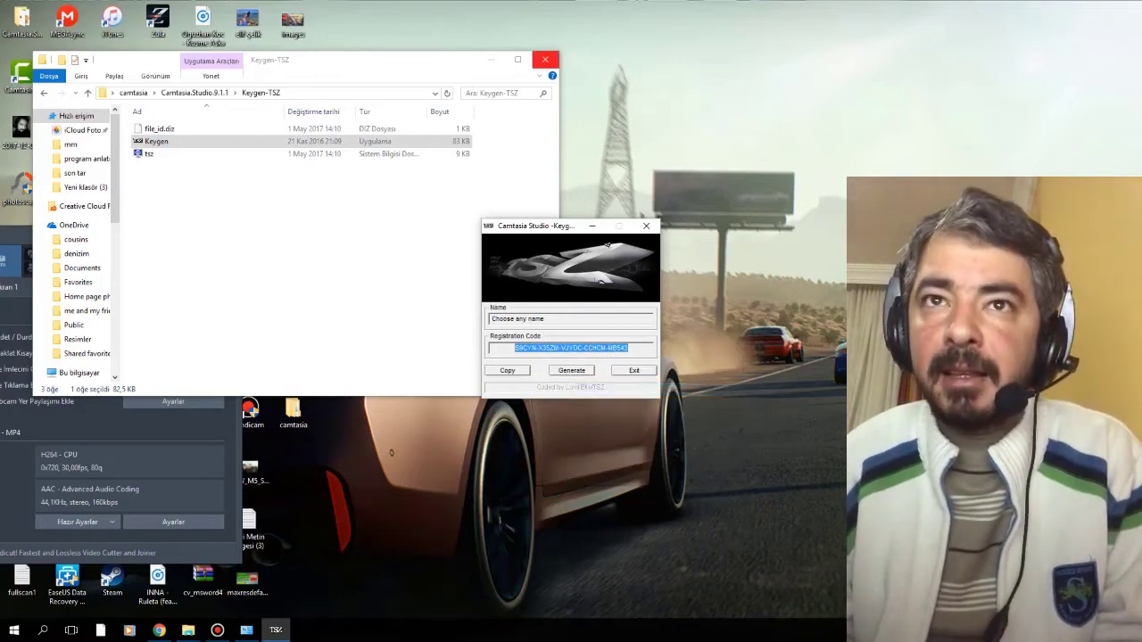
click(545, 60)
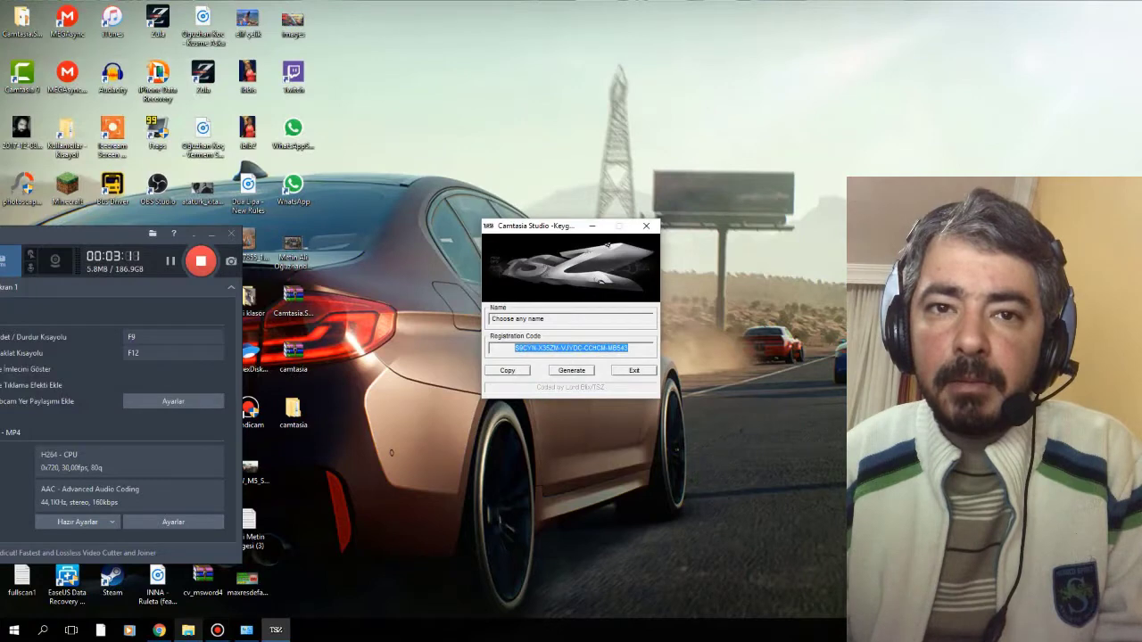
mouse_move(188, 629)
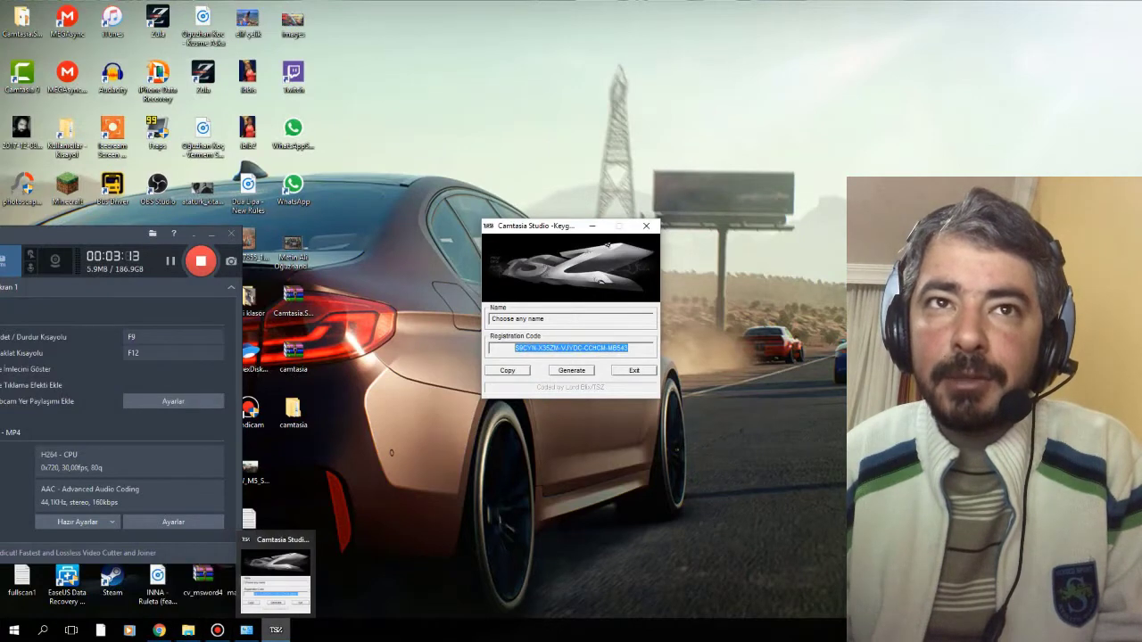
click(646, 225)
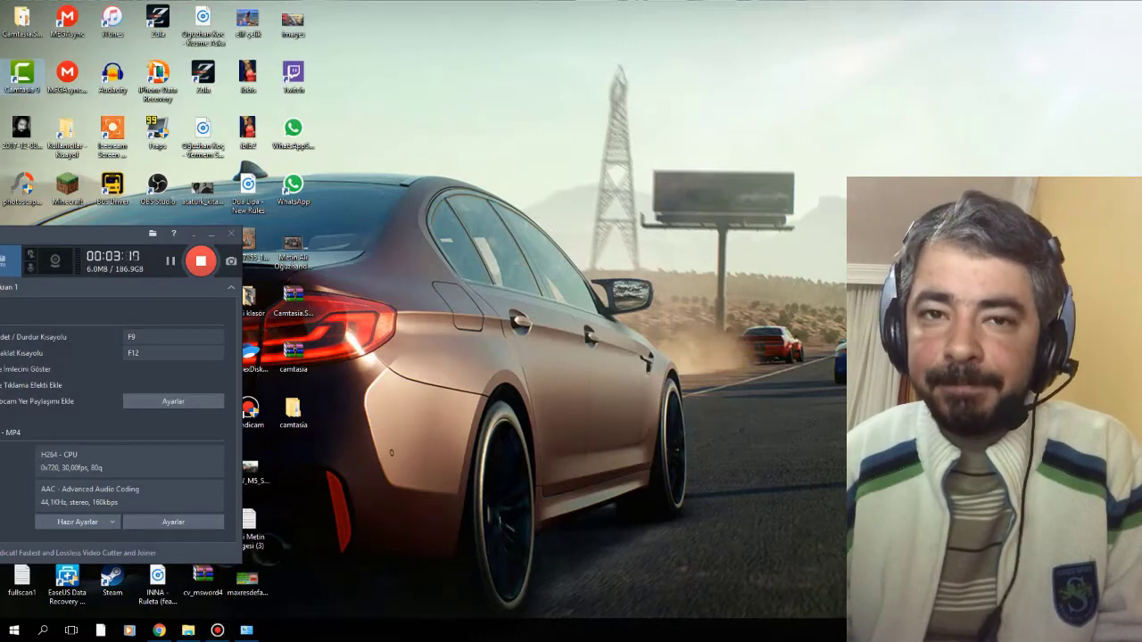
- Start Camtasia 9 with a new project
double_click(22, 76)
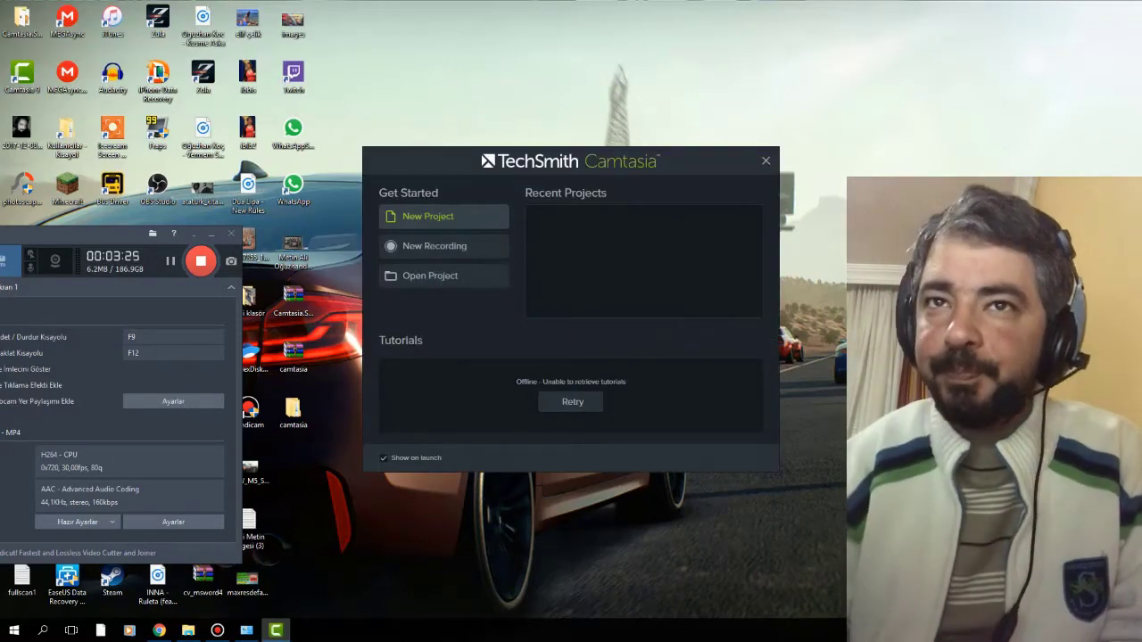
click(443, 216)
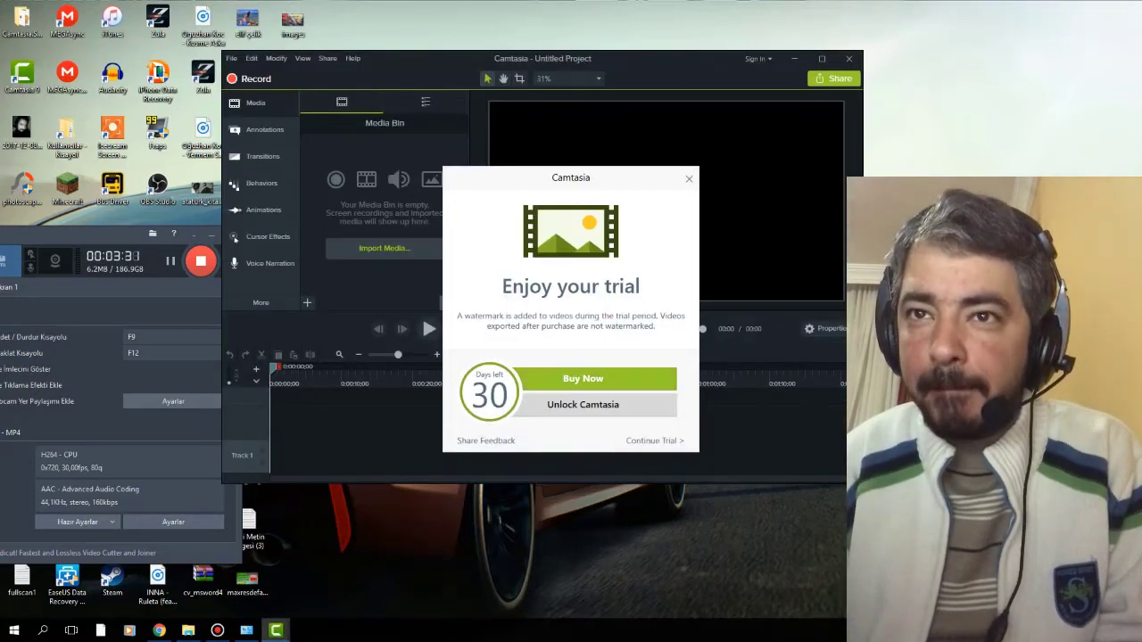
- Unlock Camtasia with the software key from the clipboard, and decline the update check
click(582, 404)
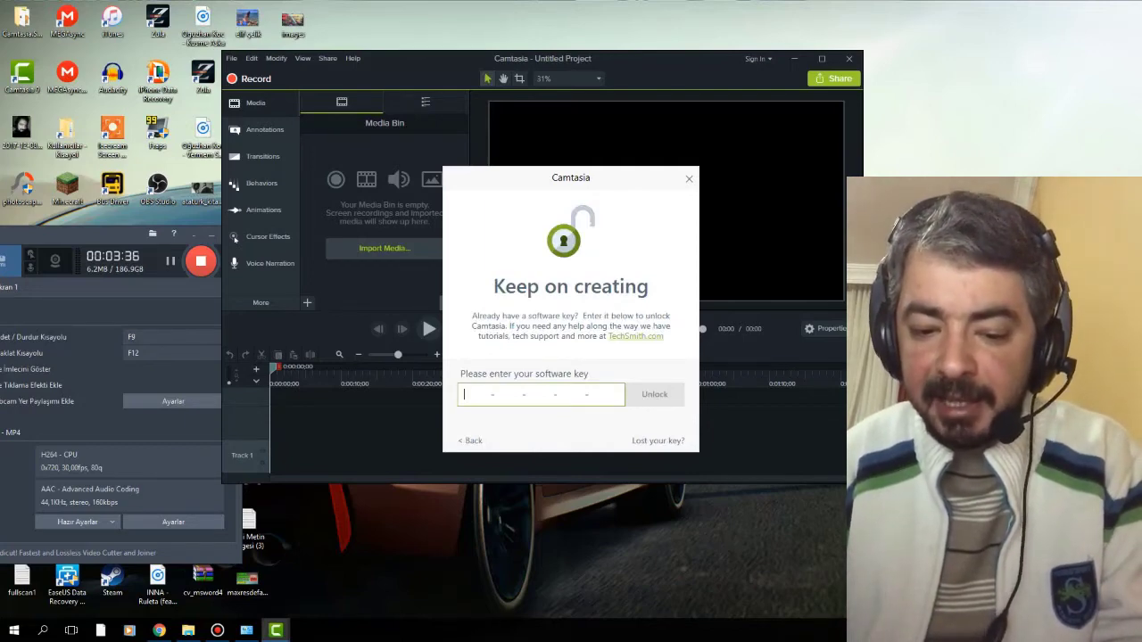
right_click(487, 396)
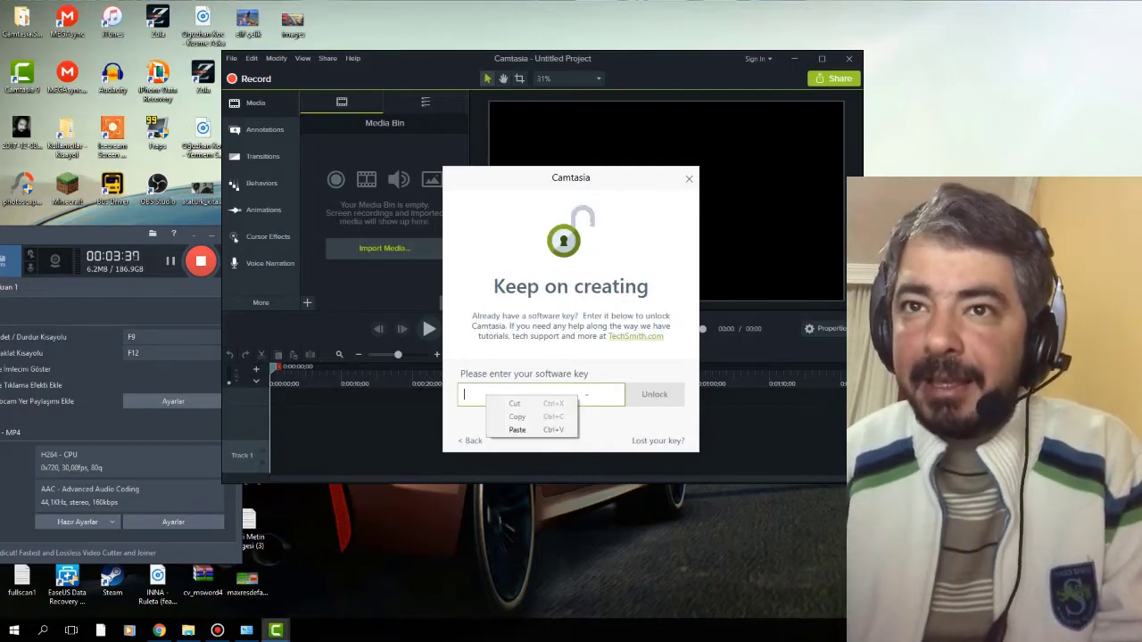
click(517, 430)
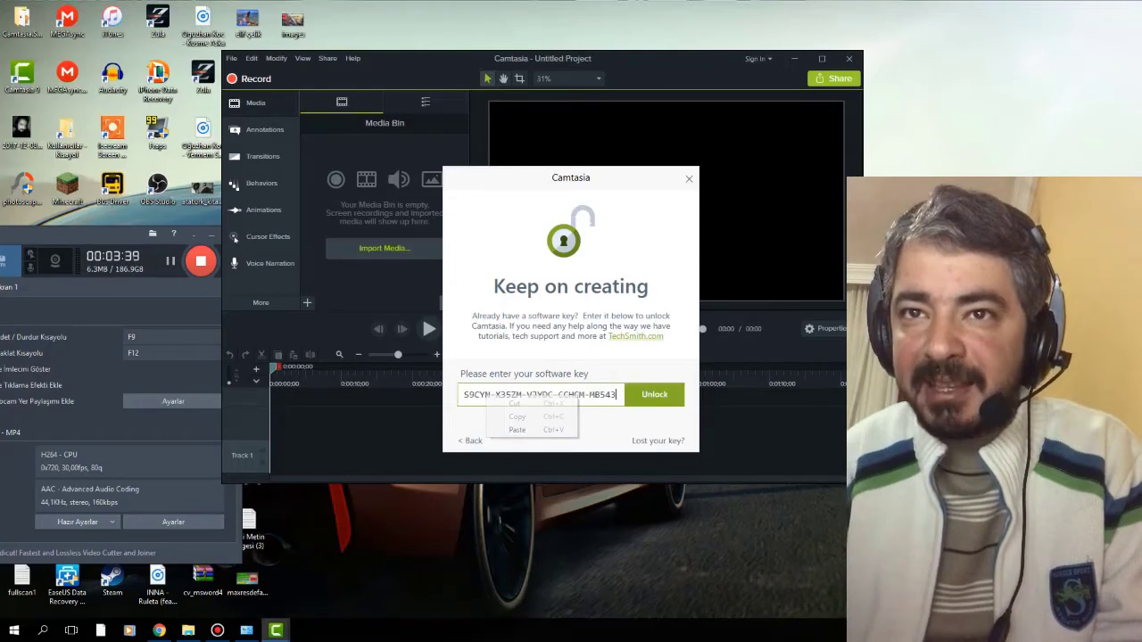
key(Return)
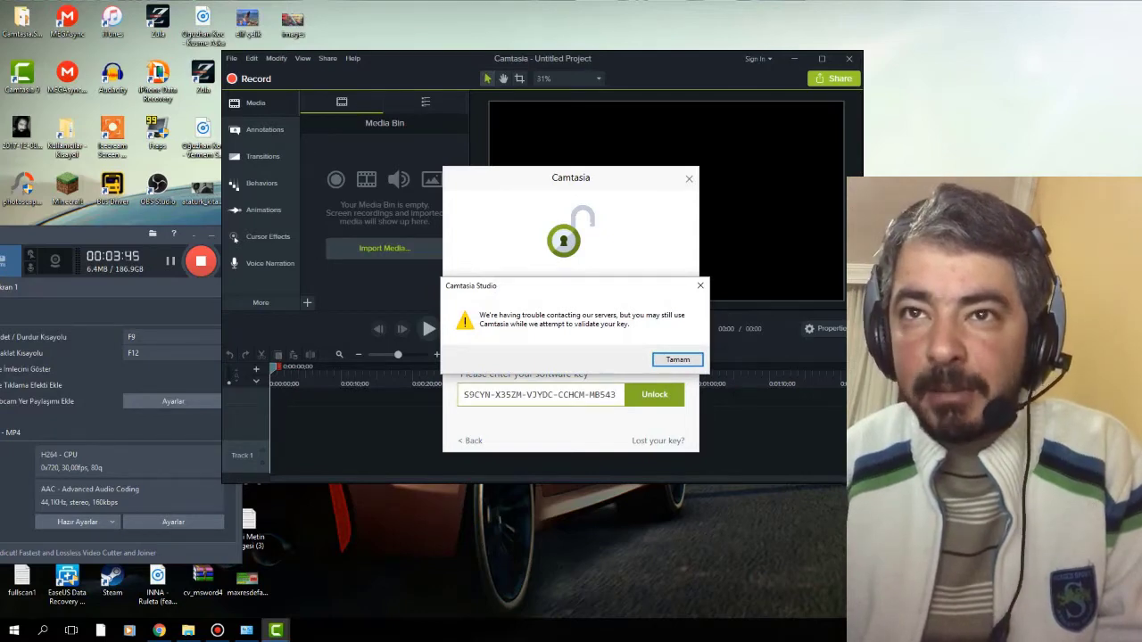
key(Return)
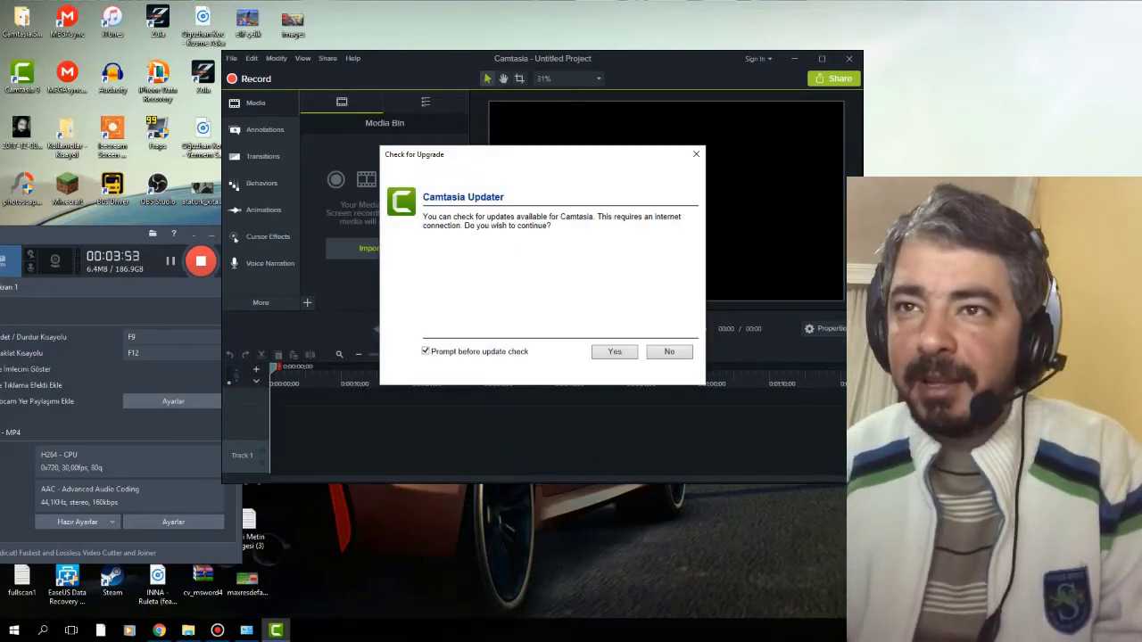
click(668, 351)
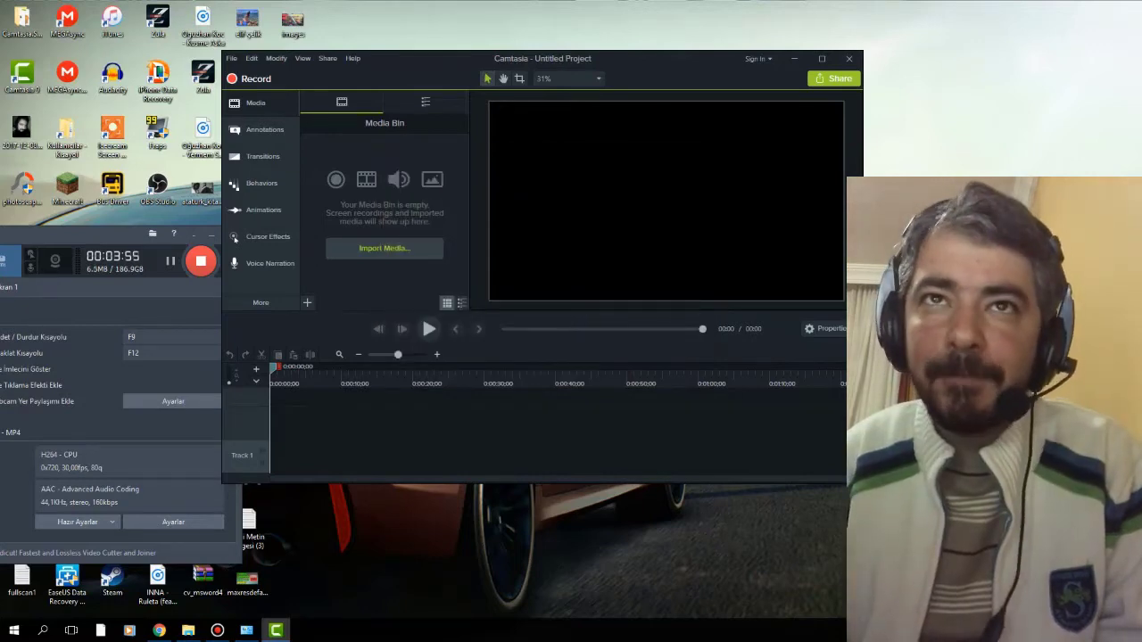
- Import the "bordro istiyo" video from the desktop into the Media Bin and place it at the start of Track 1
drag(432, 60, 553, 63)
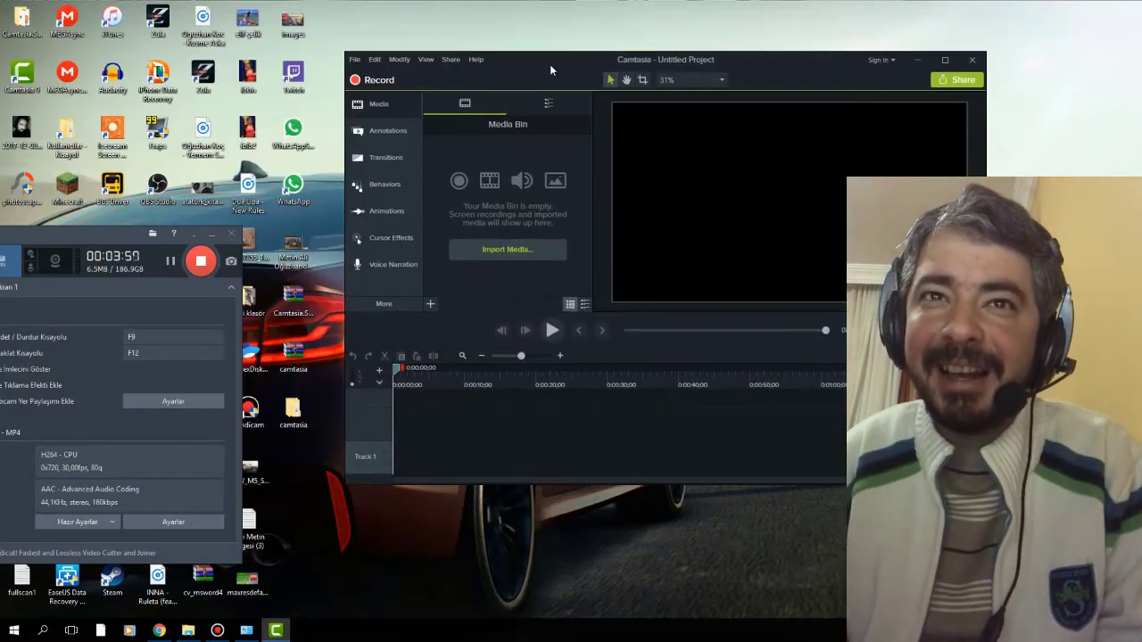
drag(292, 250, 499, 205)
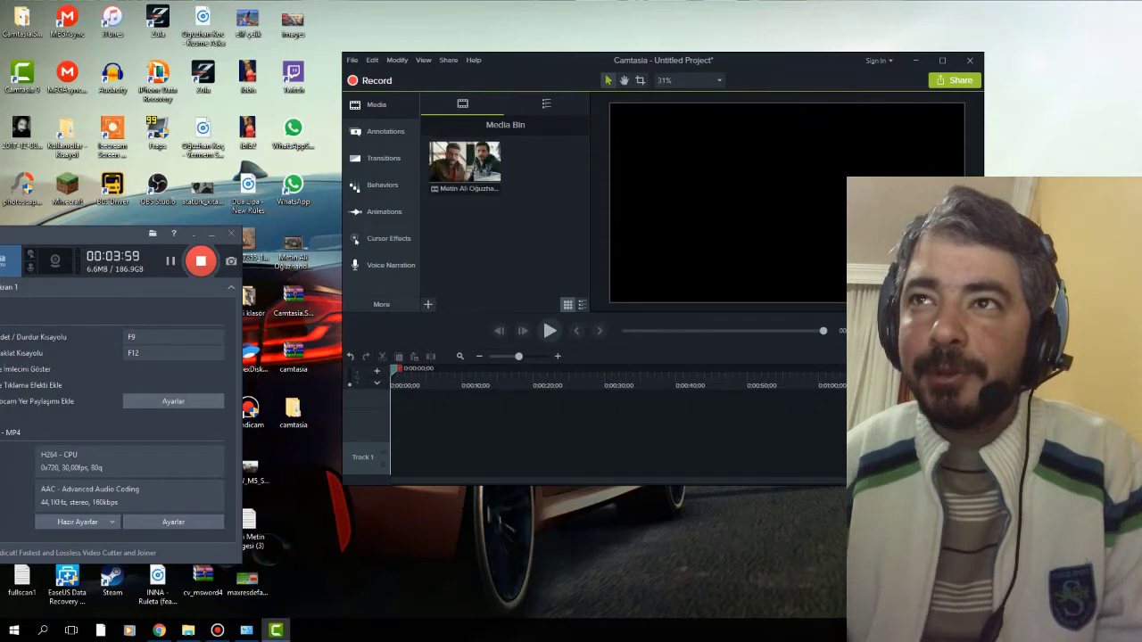
drag(464, 165, 437, 458)
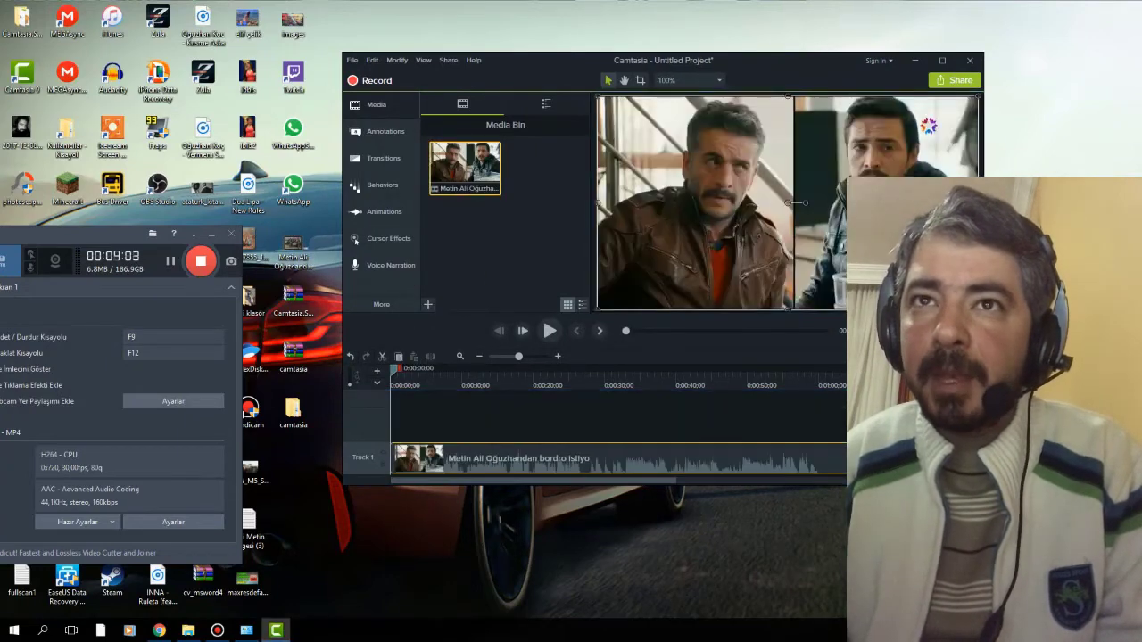
- Apply a Zoom-n-Pan of 123% to the clip, framing its lower-left area, and briefly preview the result
click(384, 211)
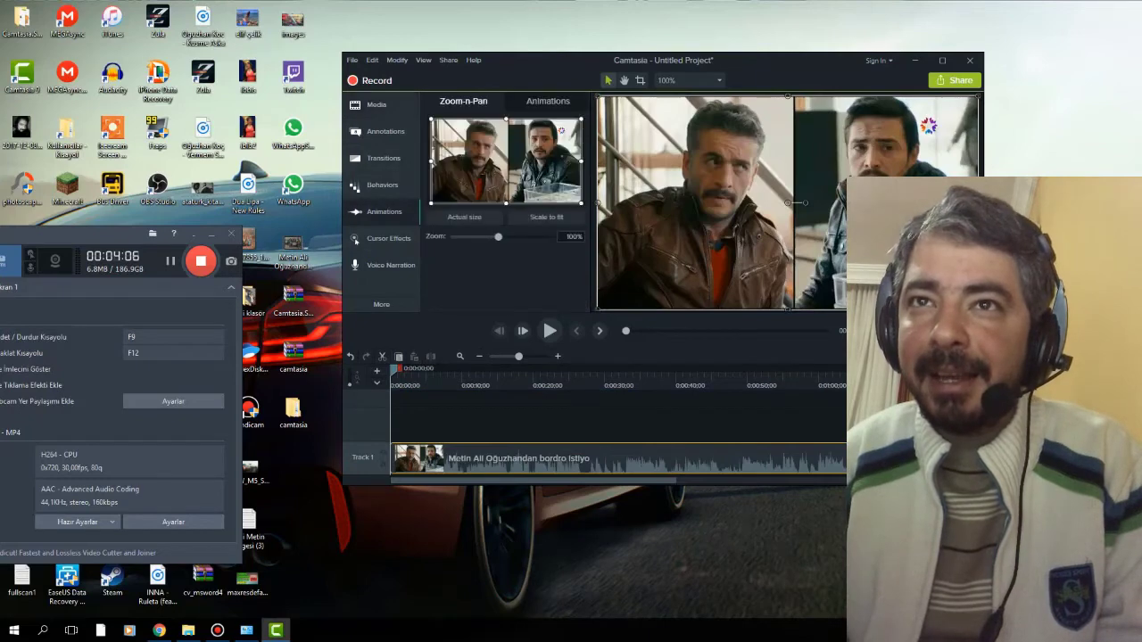
mouse_move(580, 118)
mouse_down()
mouse_move(529, 149)
mouse_move(552, 134)
mouse_up()
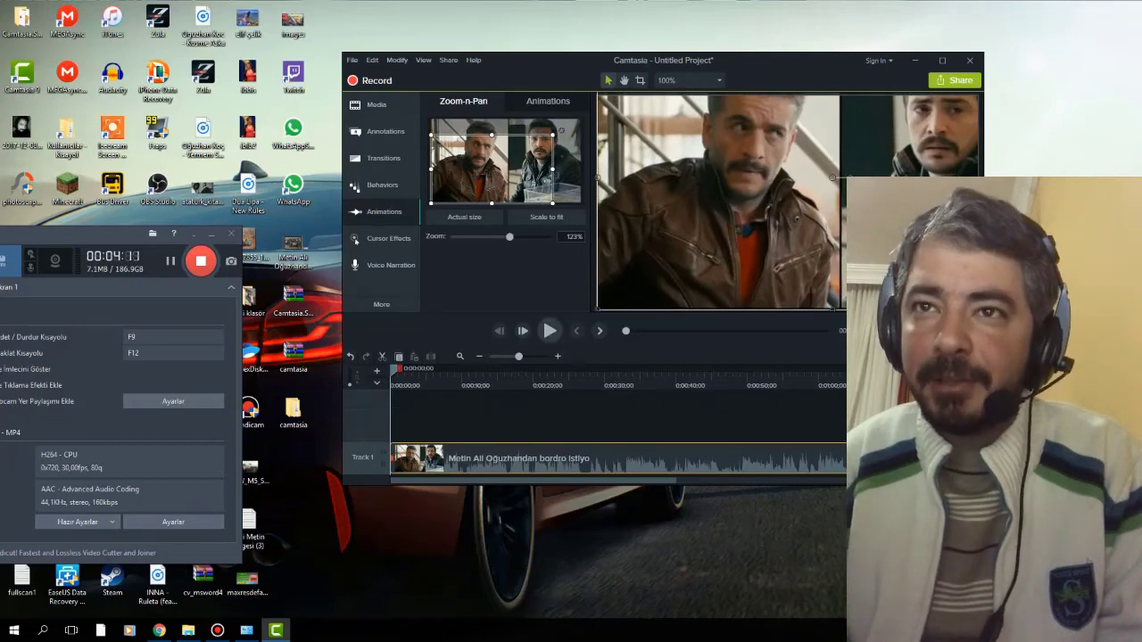
click(549, 331)
click(549, 330)
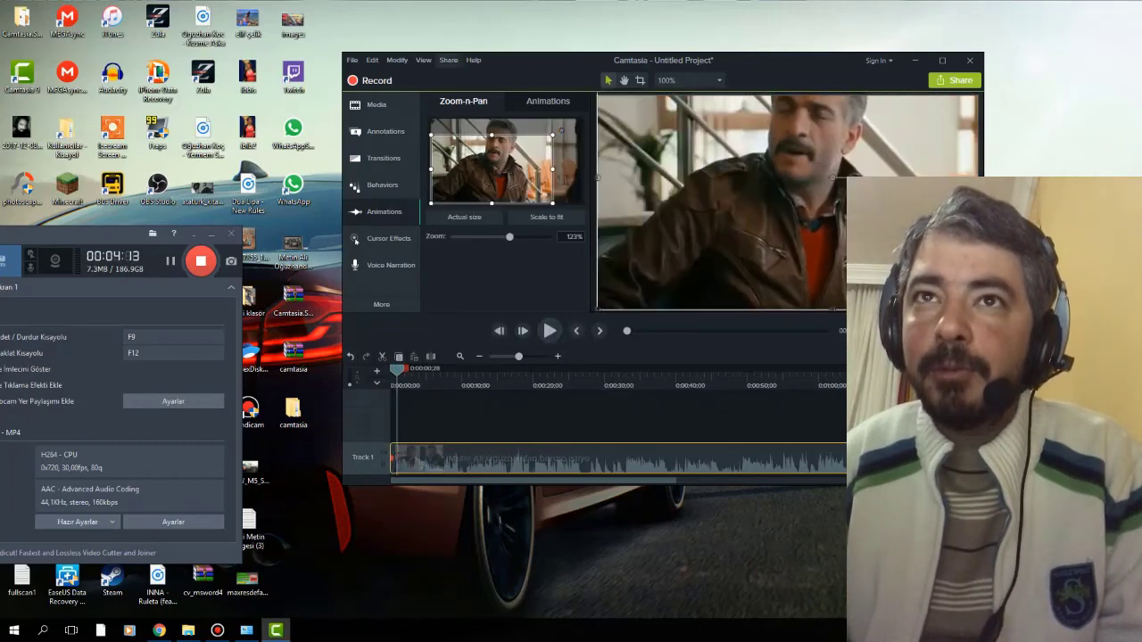
- Set up a local file production with the "MP4 only (up to 1080p)" preset
click(448, 60)
click(459, 76)
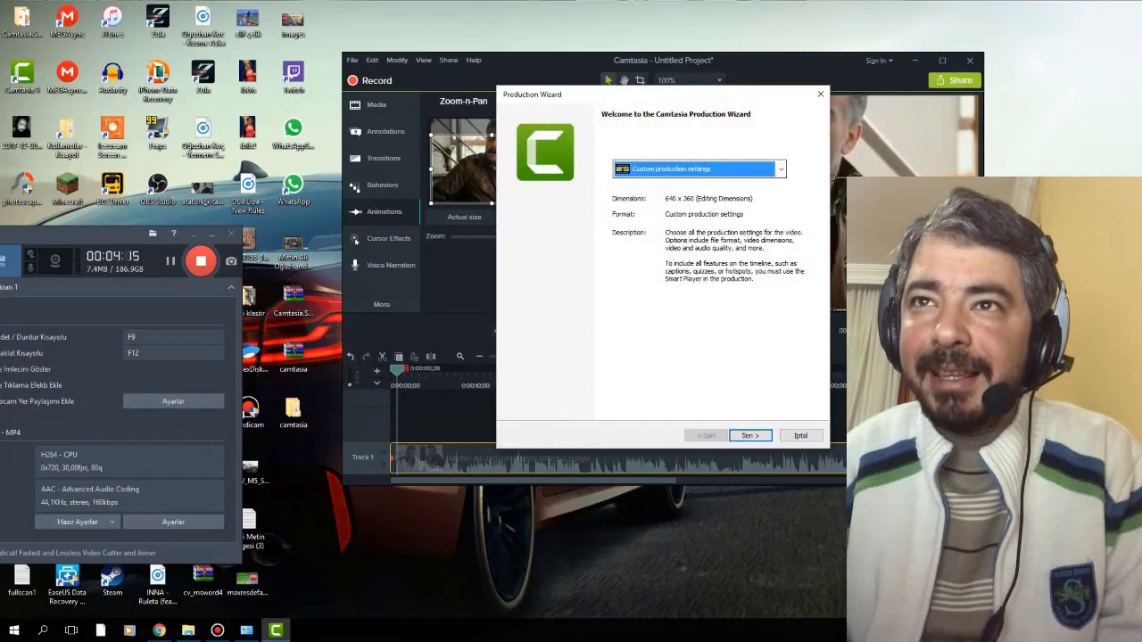
click(698, 169)
click(699, 310)
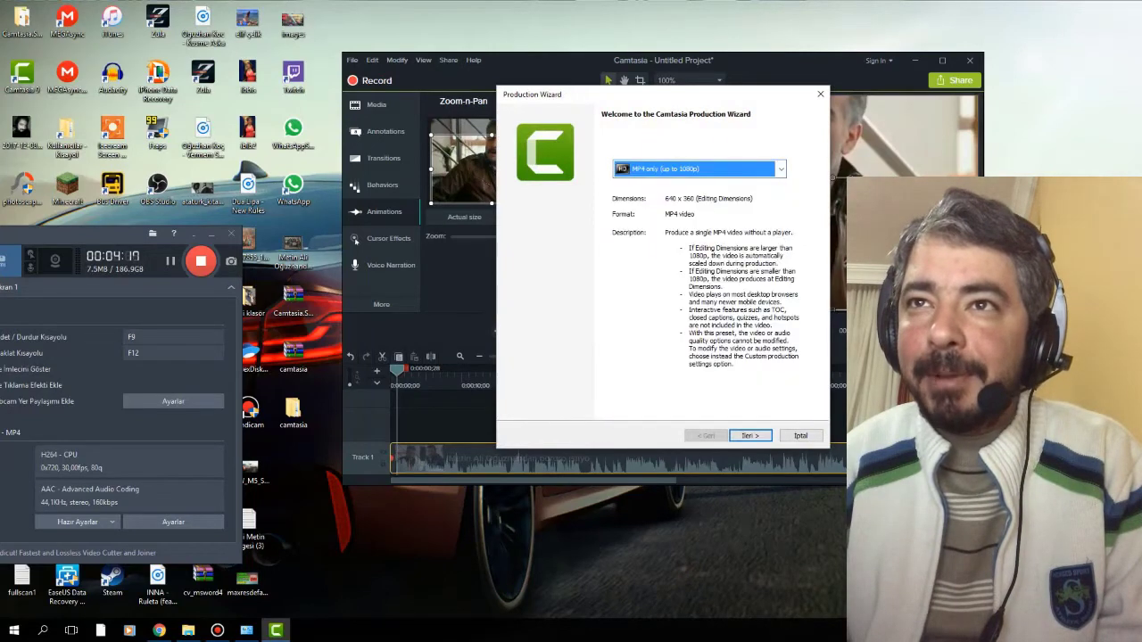
key(Return)
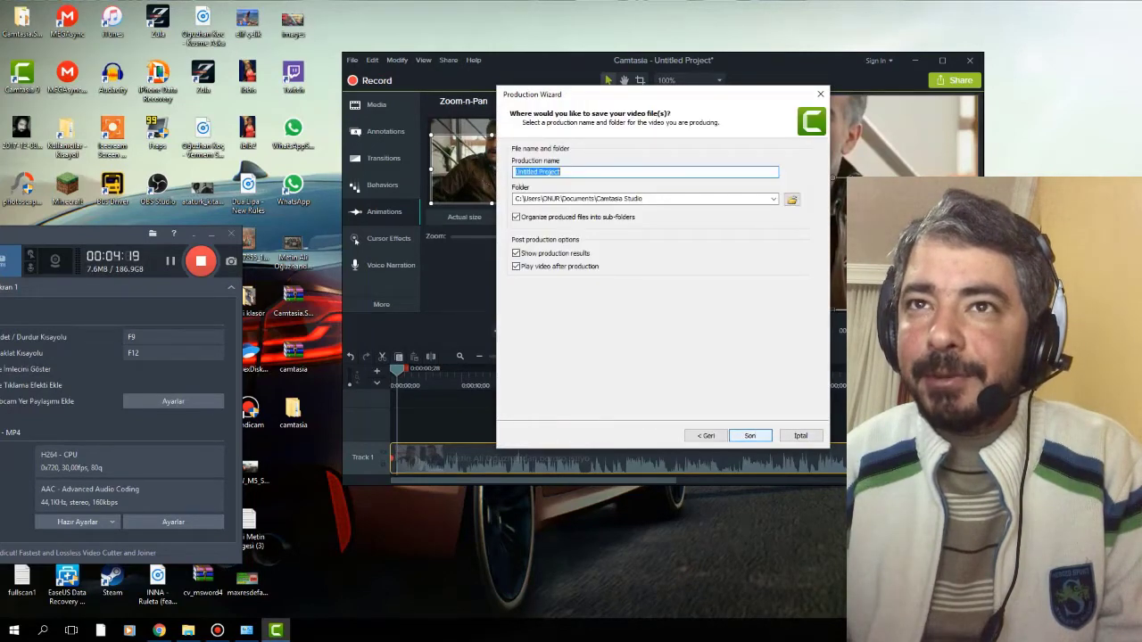
- Produce the video under the default name, overwriting Untitled Project.mp4, and close the video playback and the production results
key(Return)
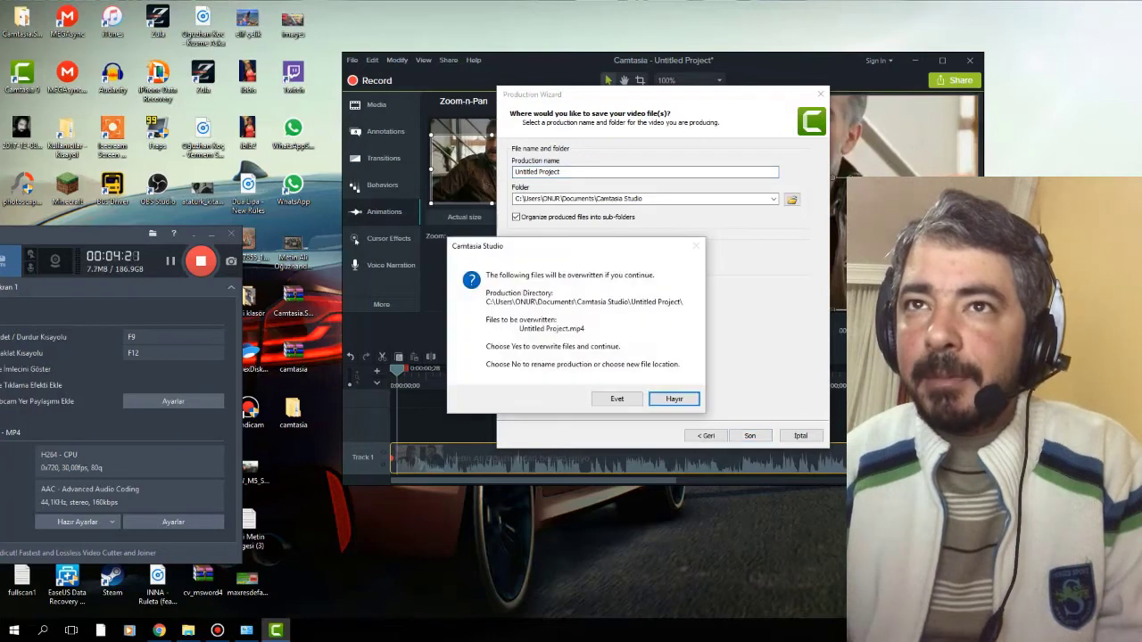
key(Left)
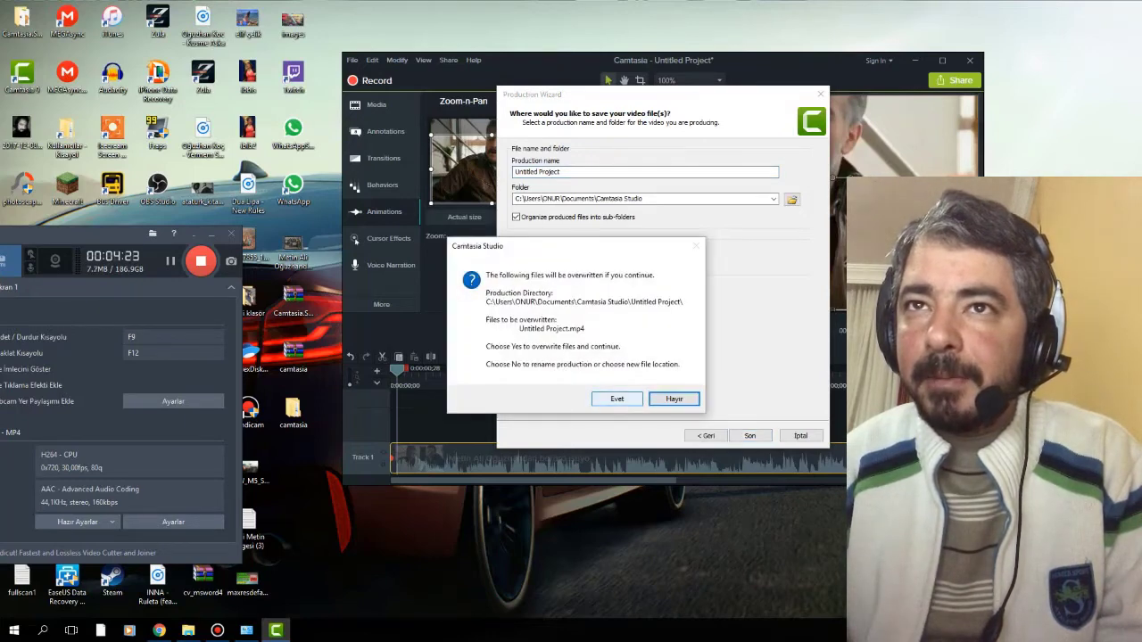
key(Right)
key(Left)
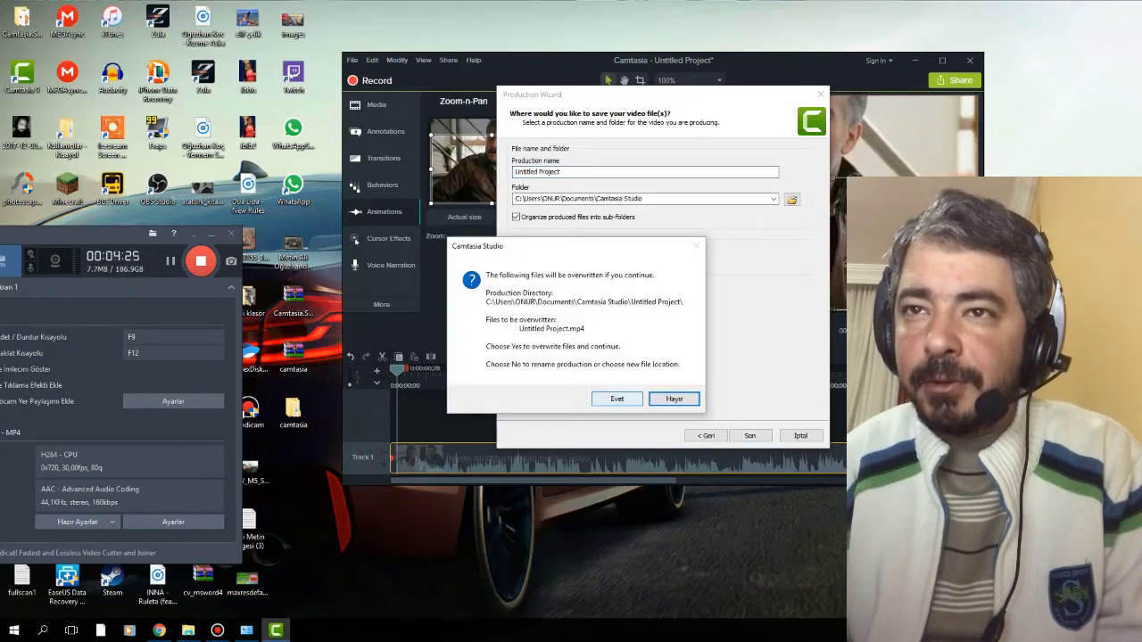
key(Return)
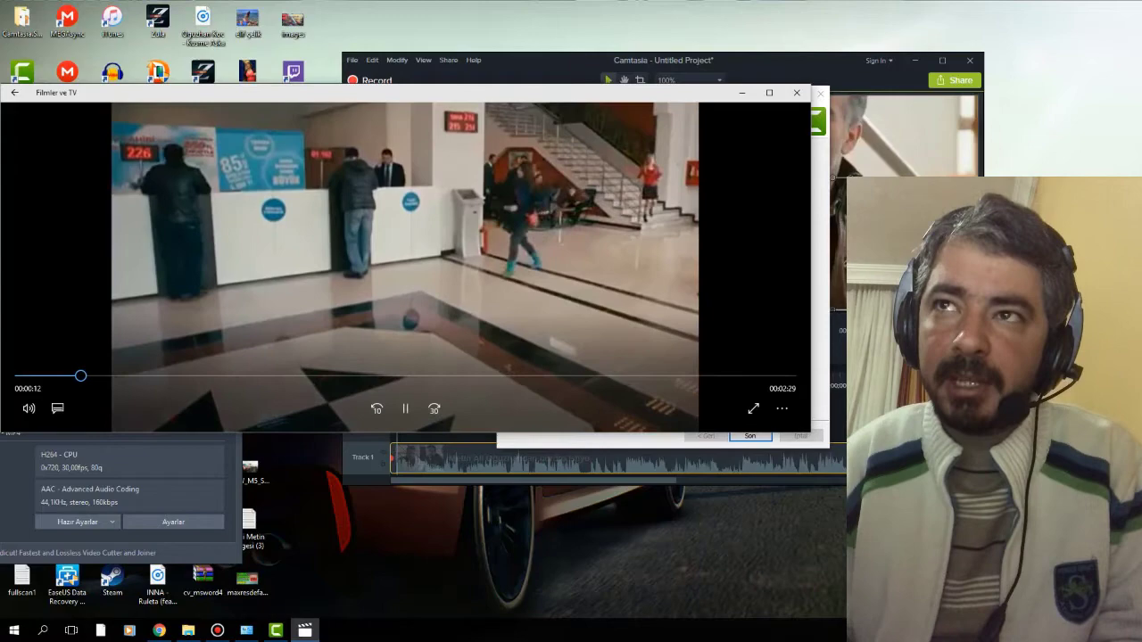
click(796, 92)
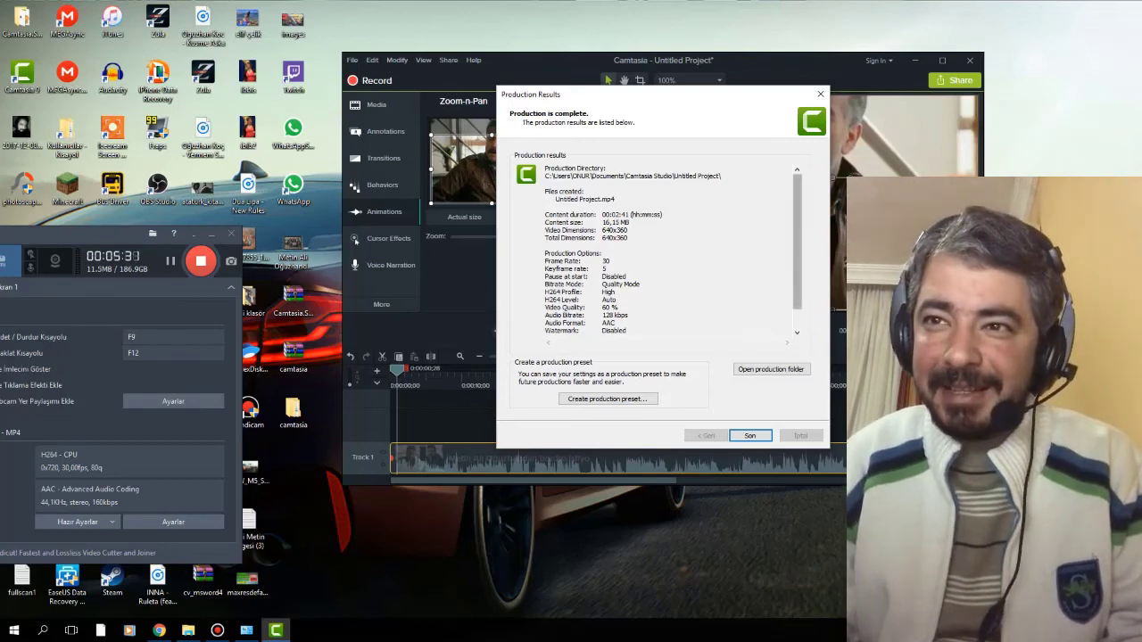
click(750, 436)
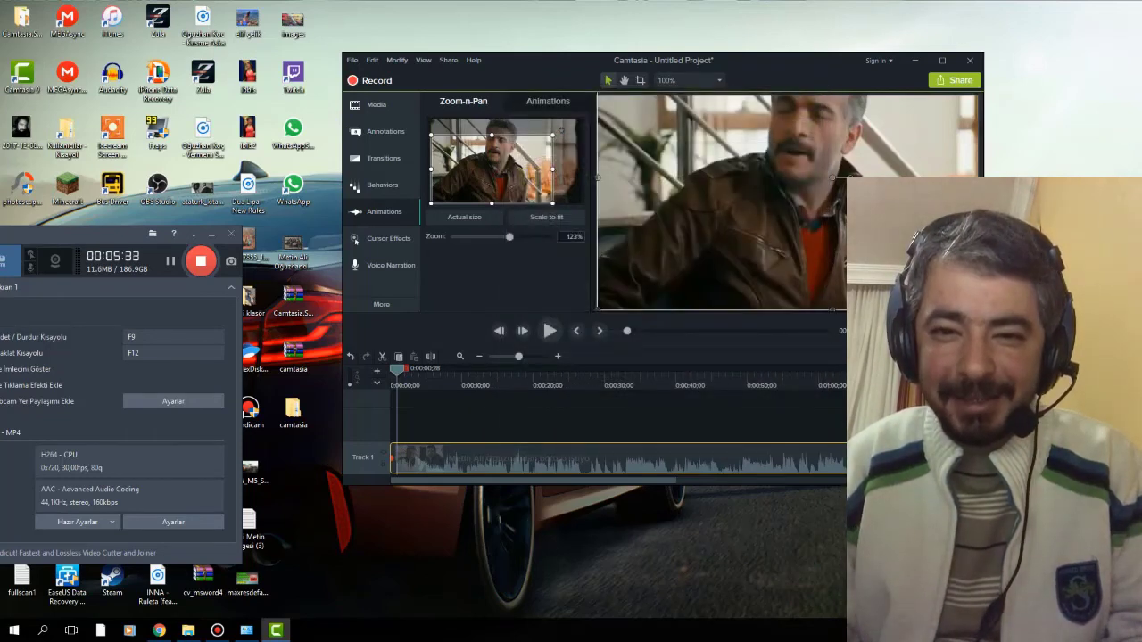